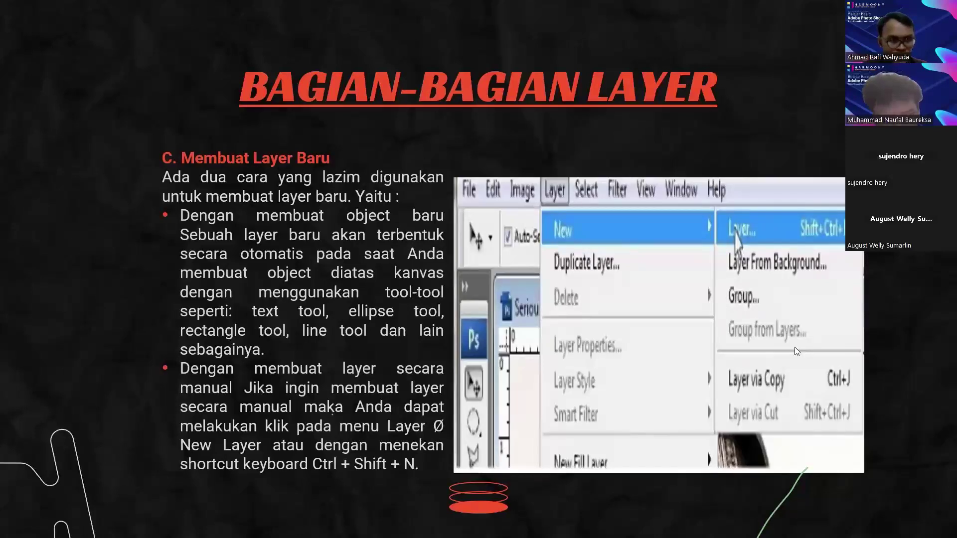
key(Right)
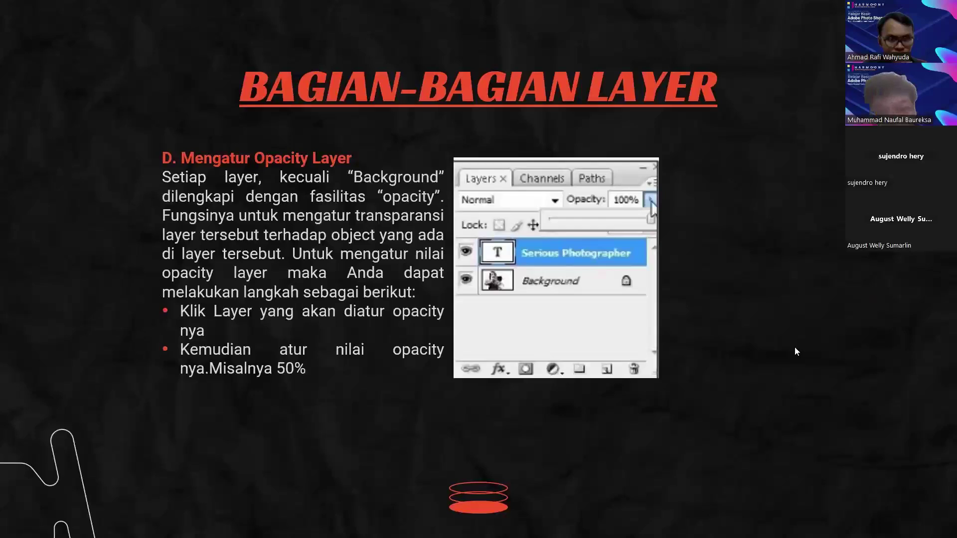
key(Right)
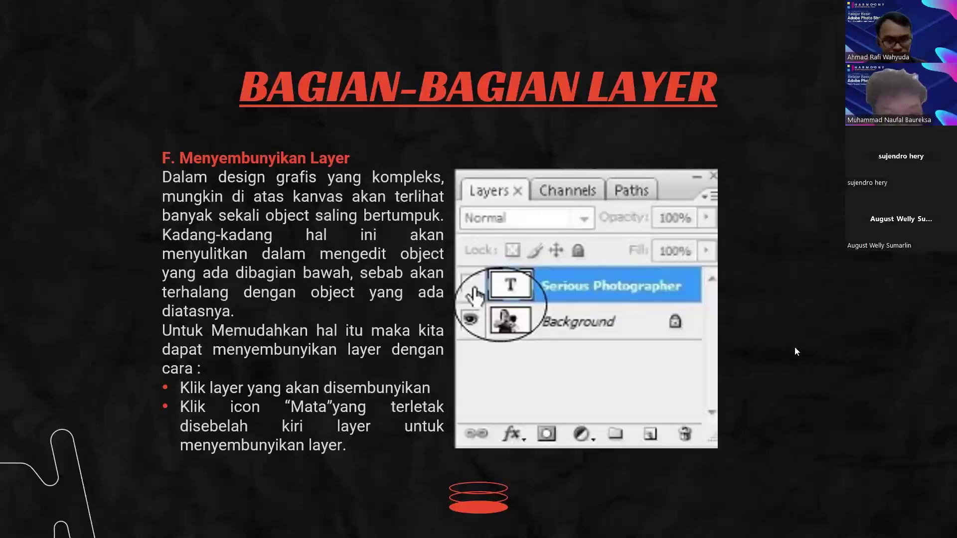
key(Right)
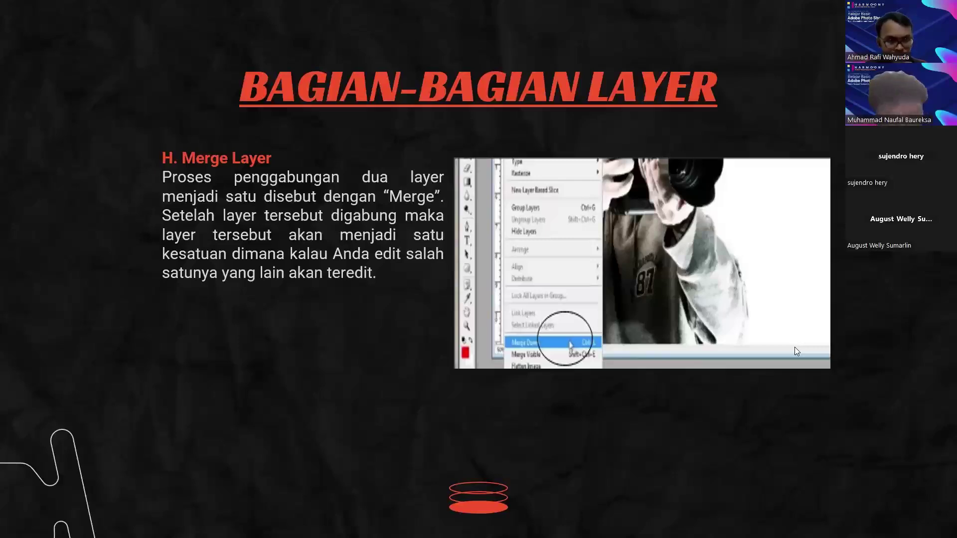
key(Right)
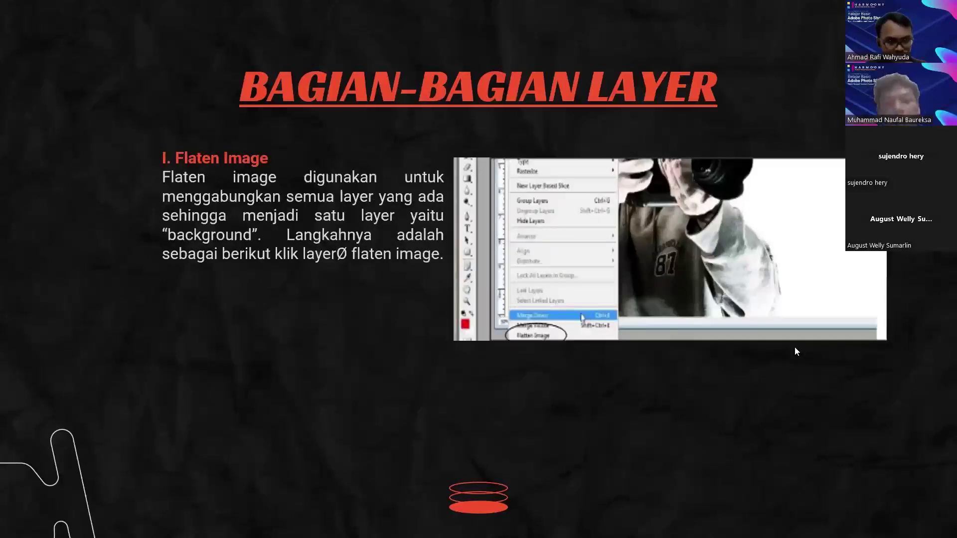
key(Right)
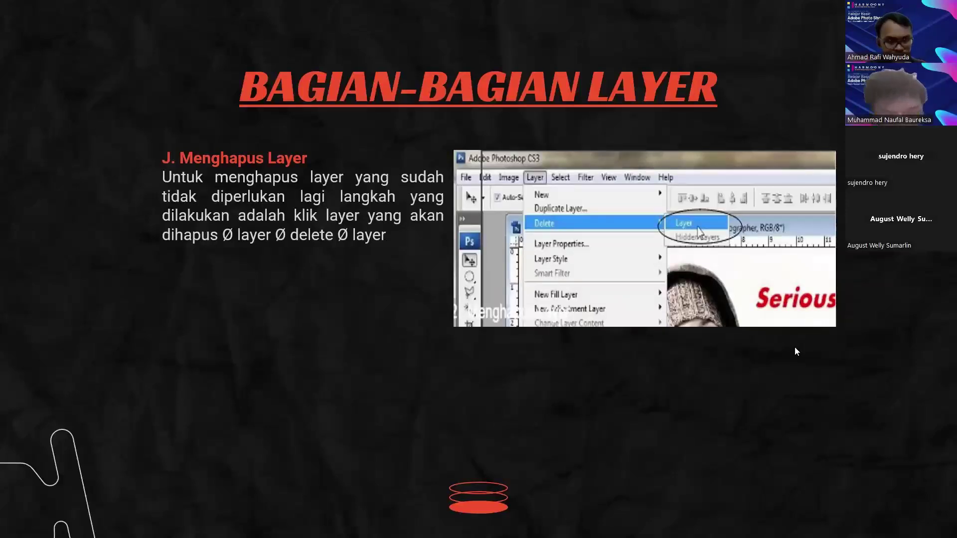
key(Right)
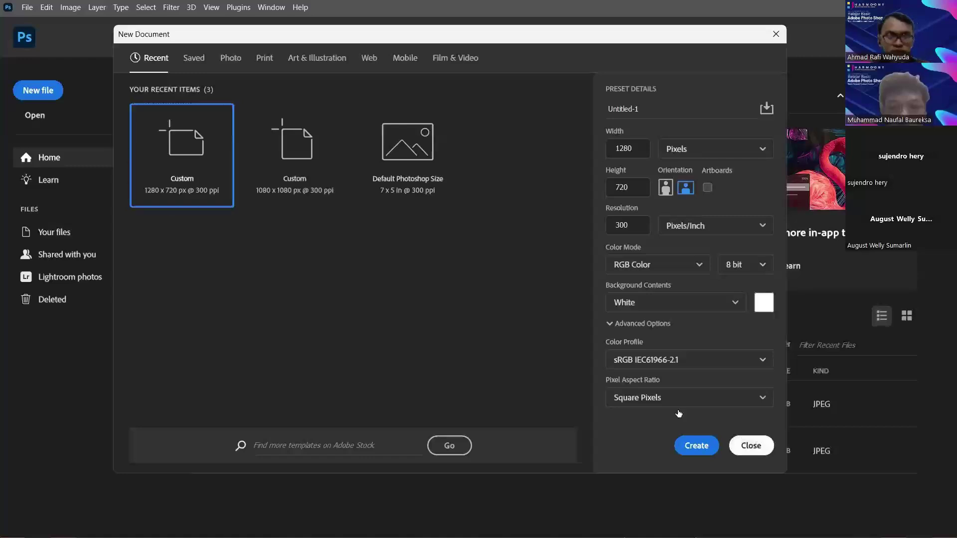
Create a new 1280 x 720 px document at 300 ppi in RGB Color with a white background
key(Escape)
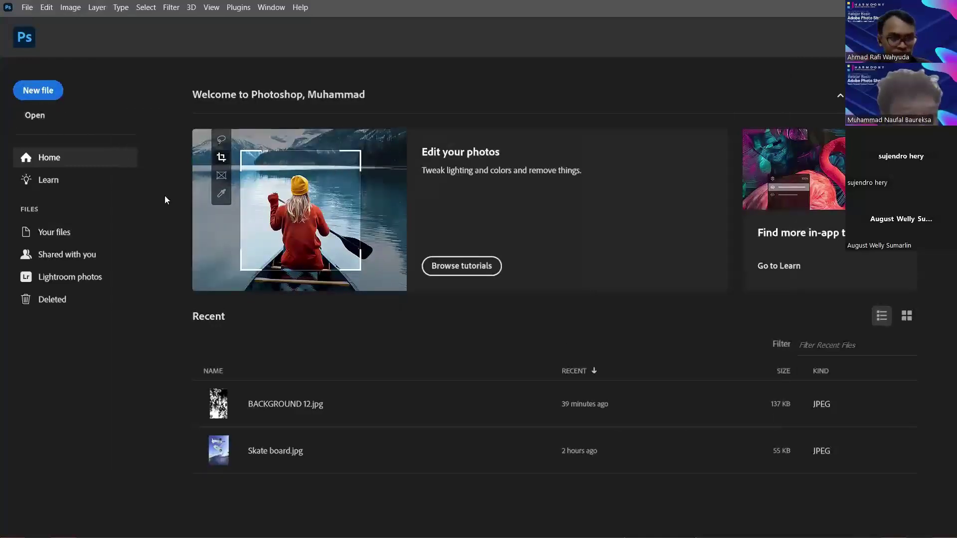
click(50, 96)
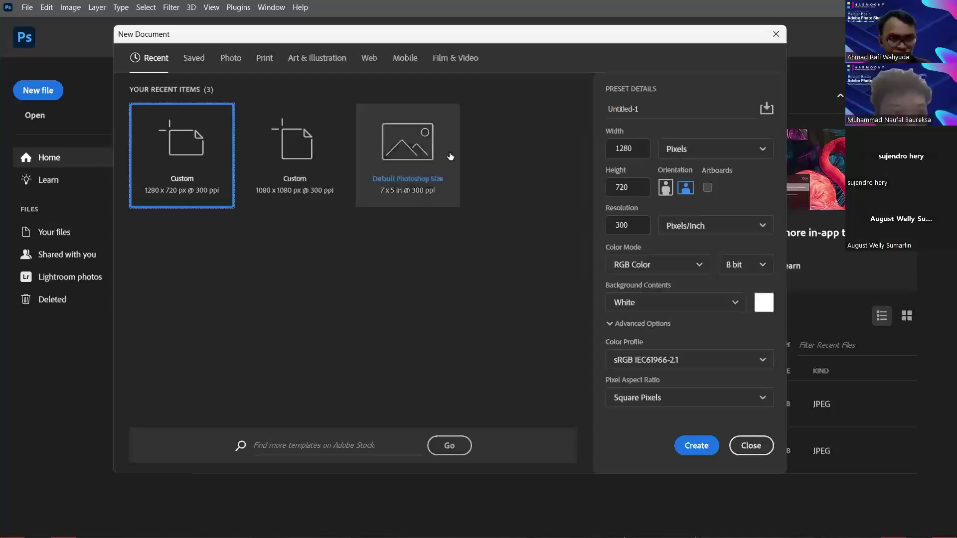
click(230, 58)
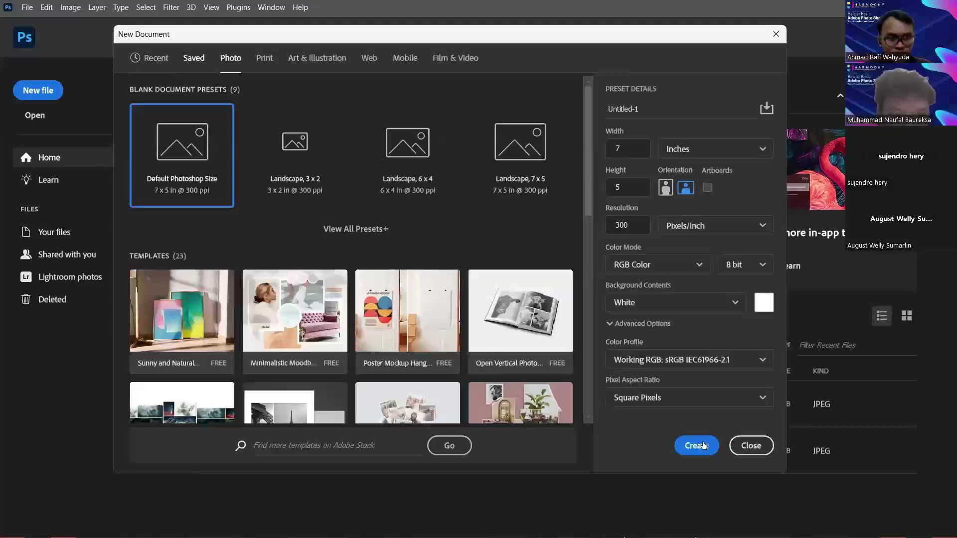
click(703, 445)
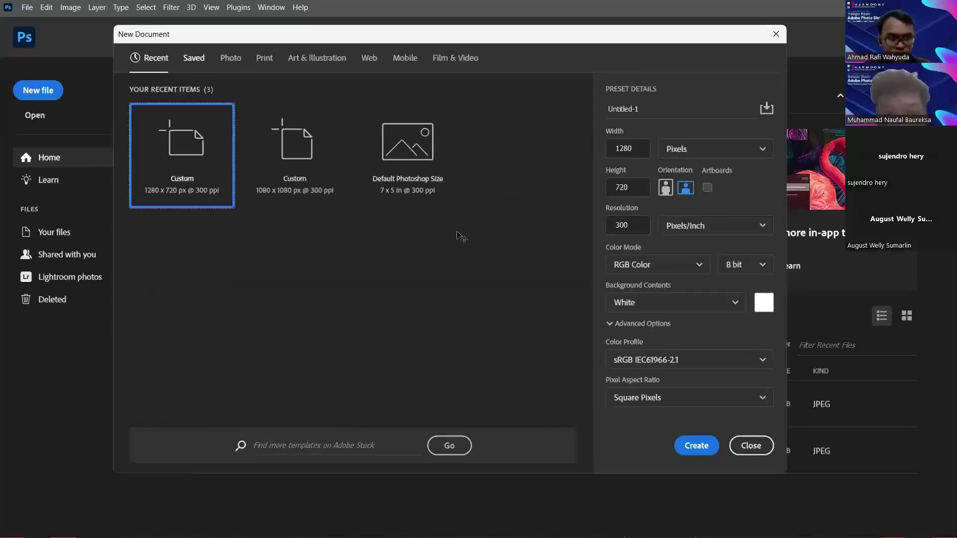
key(Return)
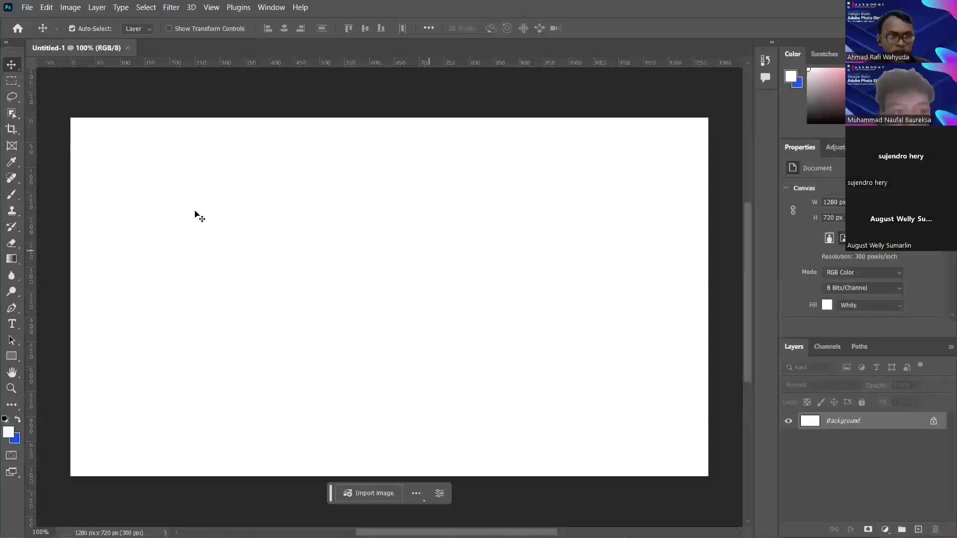
Place the BACKGROUND 12 image on the canvas at full height and shift it slightly left to X 401 px
scroll(28, 142, down, 2)
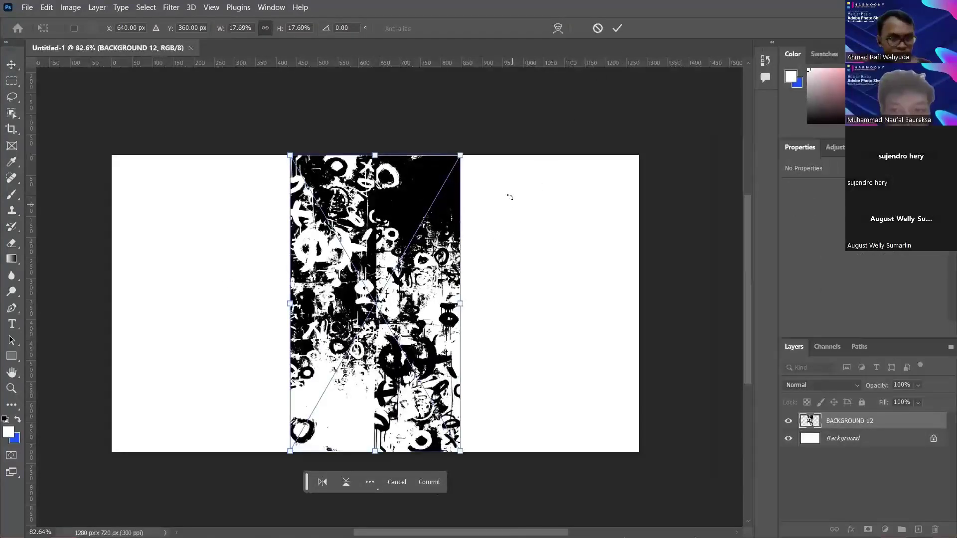
key(Return)
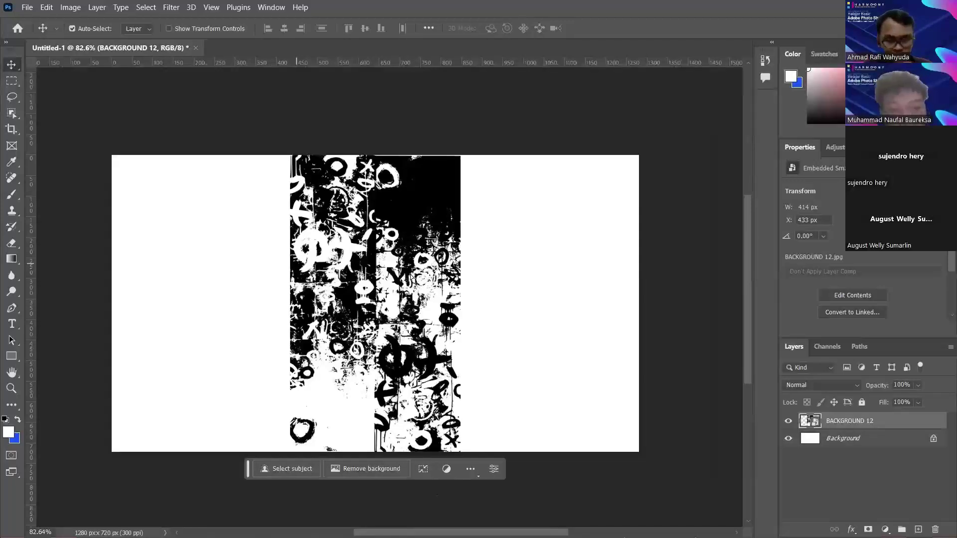
mouse_move(369, 263)
mouse_down()
mouse_move(410, 276)
mouse_move(372, 258)
mouse_up()
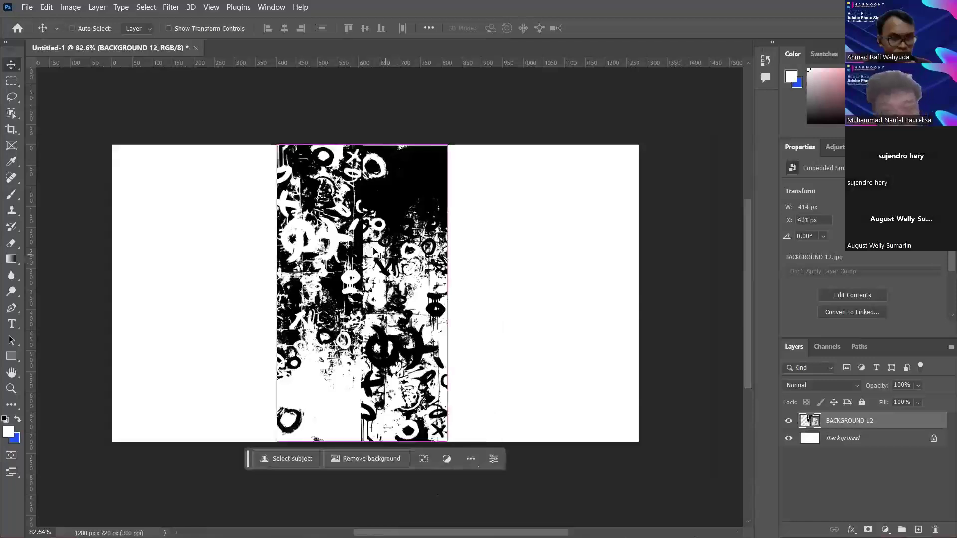
key(ctrl+z)
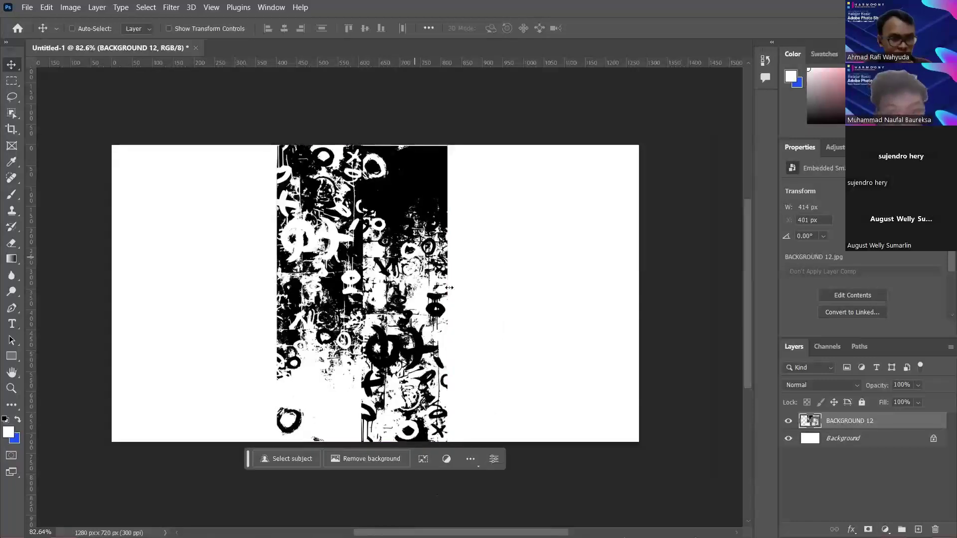
Stretch the BACKGROUND 12 image horizontally in both directions to fill the full 1280 px canvas width
key(ctrl+t)
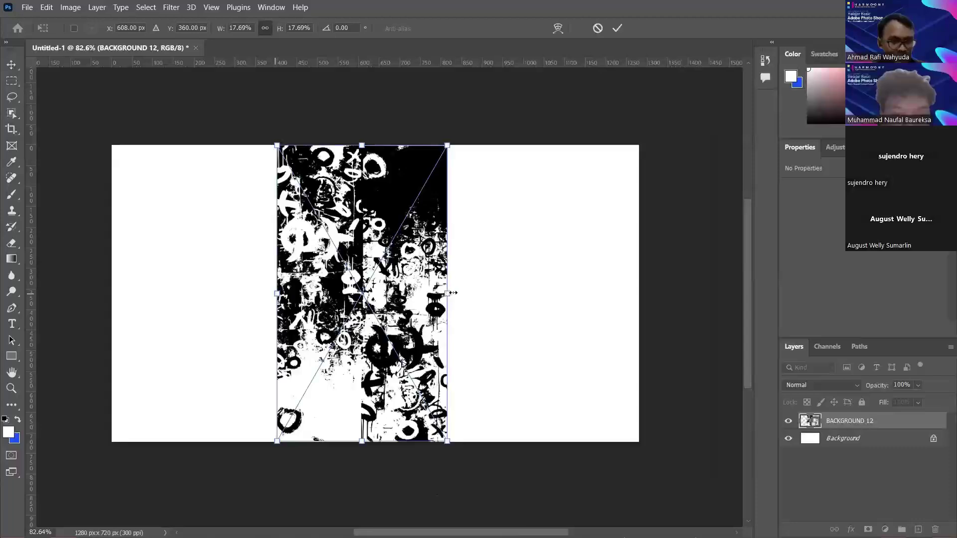
drag(277, 293, 111, 293)
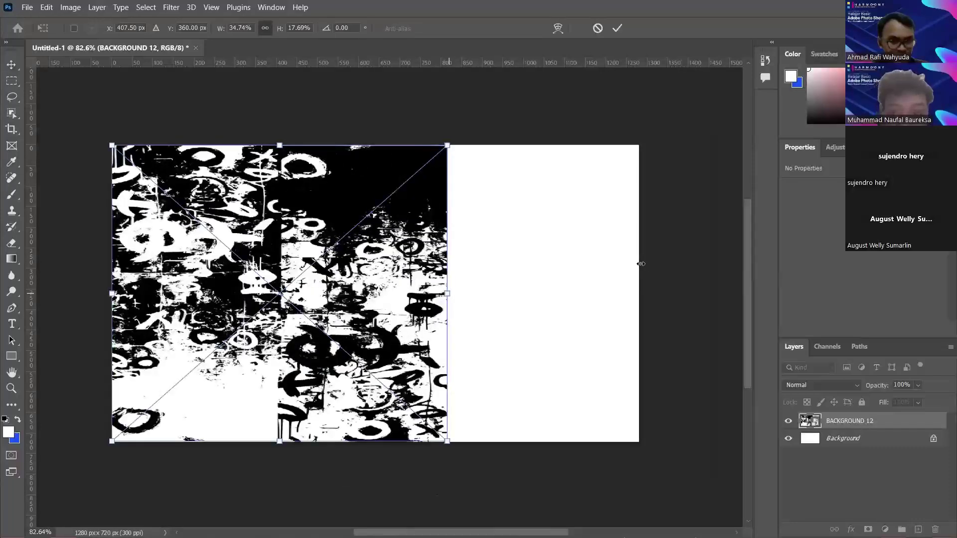
drag(642, 269, 640, 270)
key(Return)
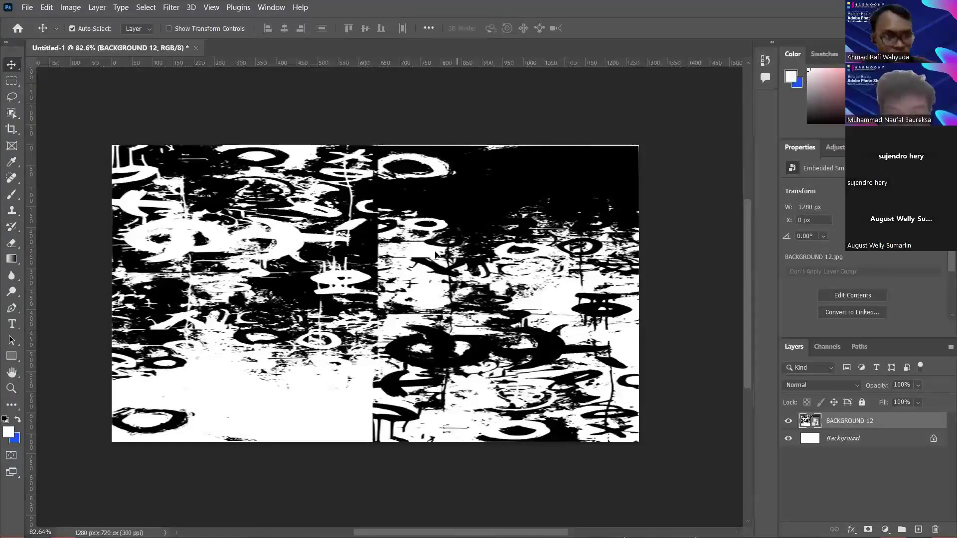
Place the Skate board image above the background and move it right to X 613 px
key(Return)
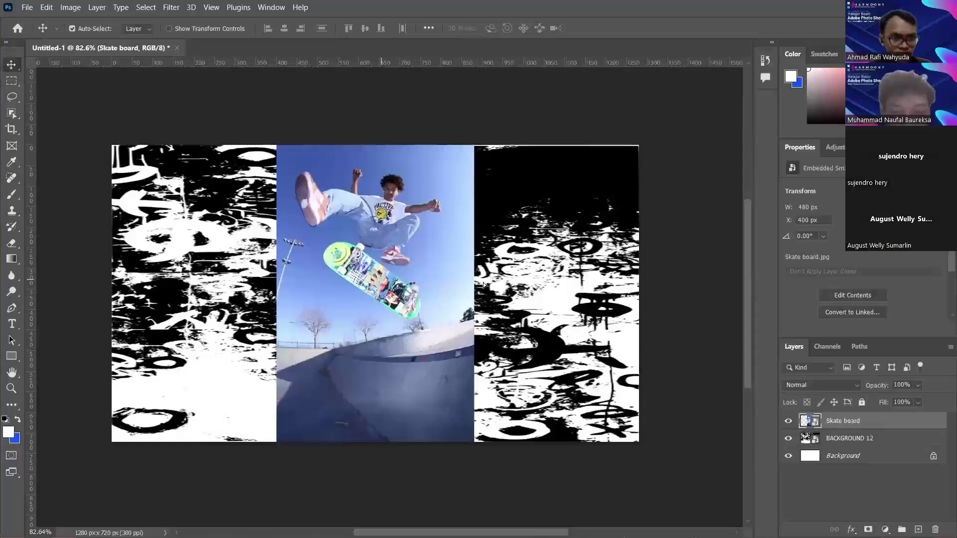
drag(399, 249, 486, 249)
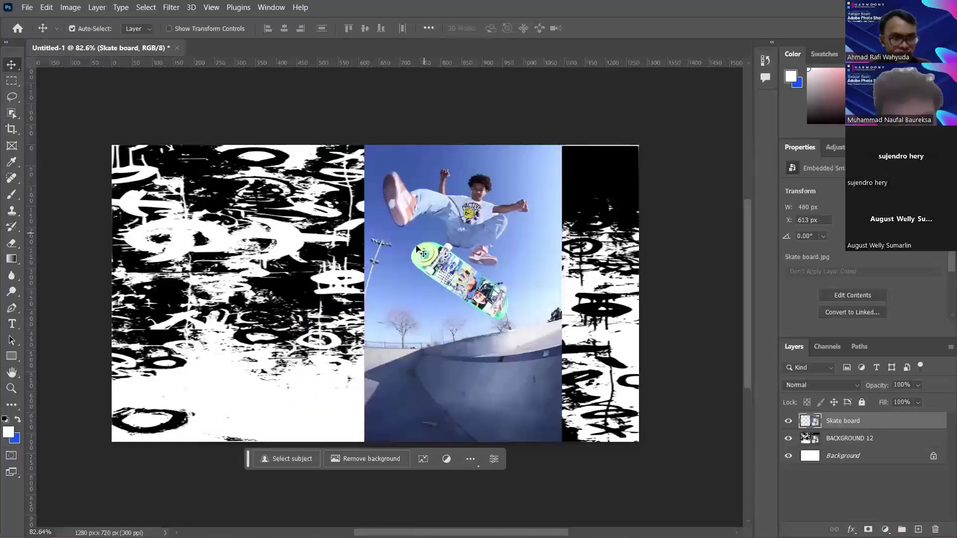
scroll(299, 234, down, 1)
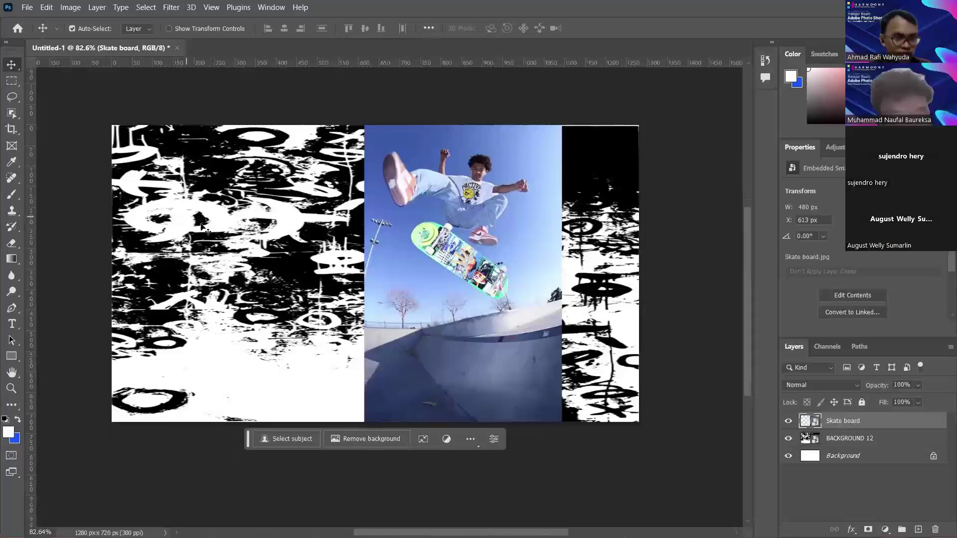
Rasterize the Skate board smart object by applying the Eraser tool to it
key(e)
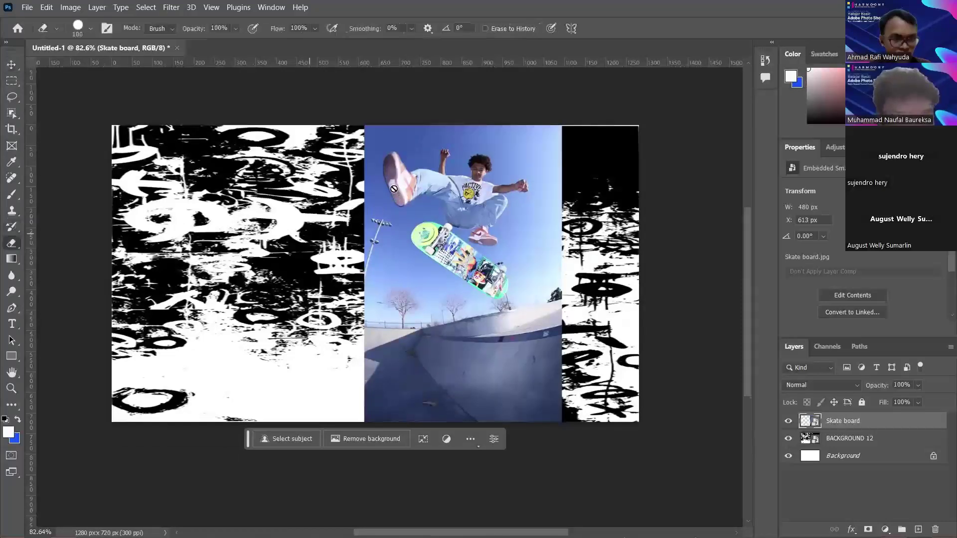
click(421, 166)
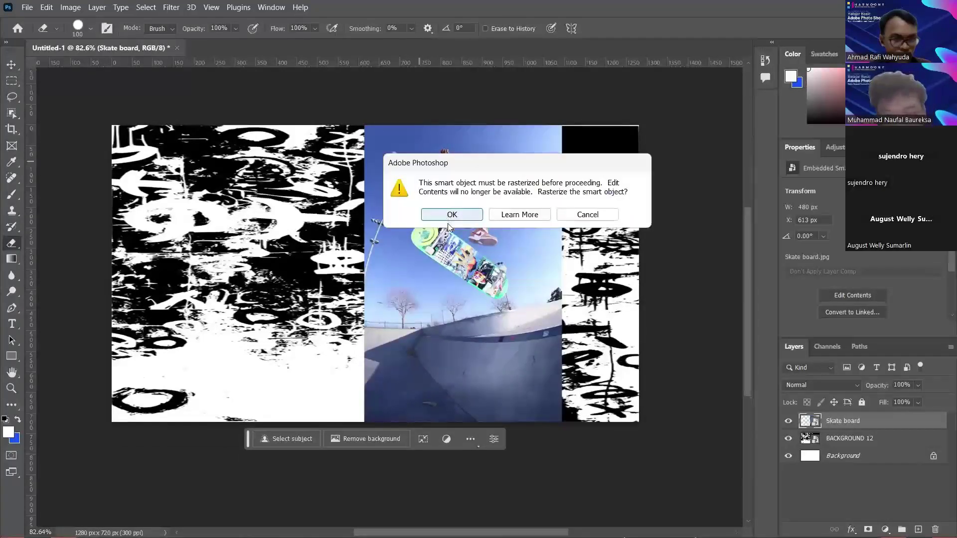
click(458, 216)
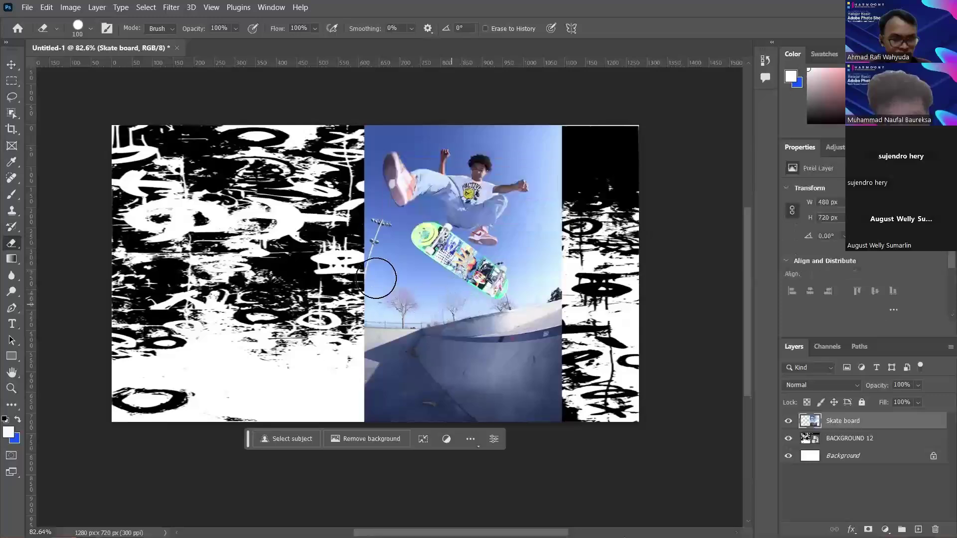
click(397, 271)
mouse_move(370, 280)
mouse_down()
mouse_move(365, 202)
mouse_move(387, 254)
mouse_move(380, 268)
mouse_move(392, 223)
mouse_move(406, 291)
mouse_up()
scroll(407, 291, up, 2)
mouse_move(354, 391)
mouse_down()
mouse_move(410, 382)
mouse_move(383, 350)
mouse_move(408, 388)
mouse_move(483, 379)
mouse_move(472, 359)
mouse_move(412, 337)
mouse_move(461, 359)
mouse_move(437, 283)
mouse_move(365, 214)
mouse_up()
Select the skater and skateboard on the Skate board layer with Select Subject and copy the selection to a new layer
scroll(483, 353, up, 2)
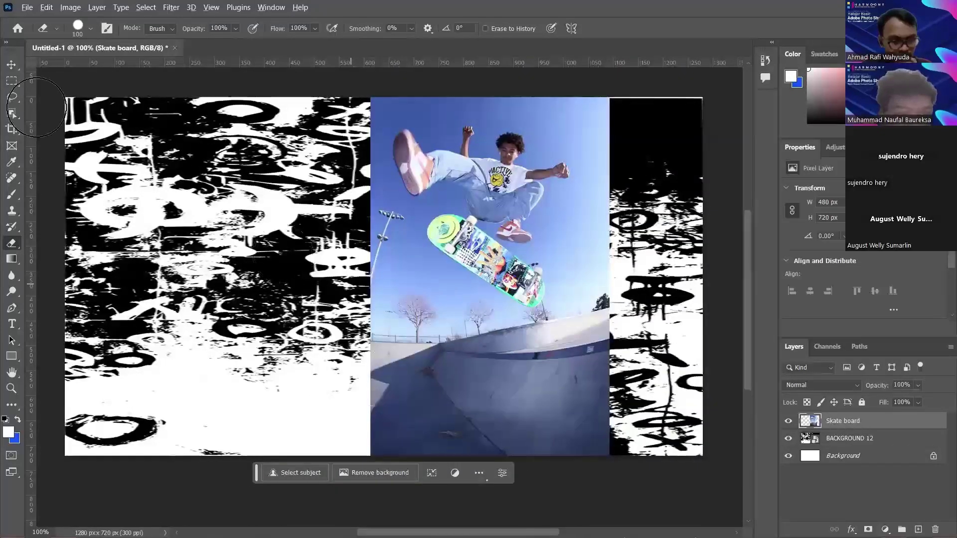
scroll(392, 299, up, 1)
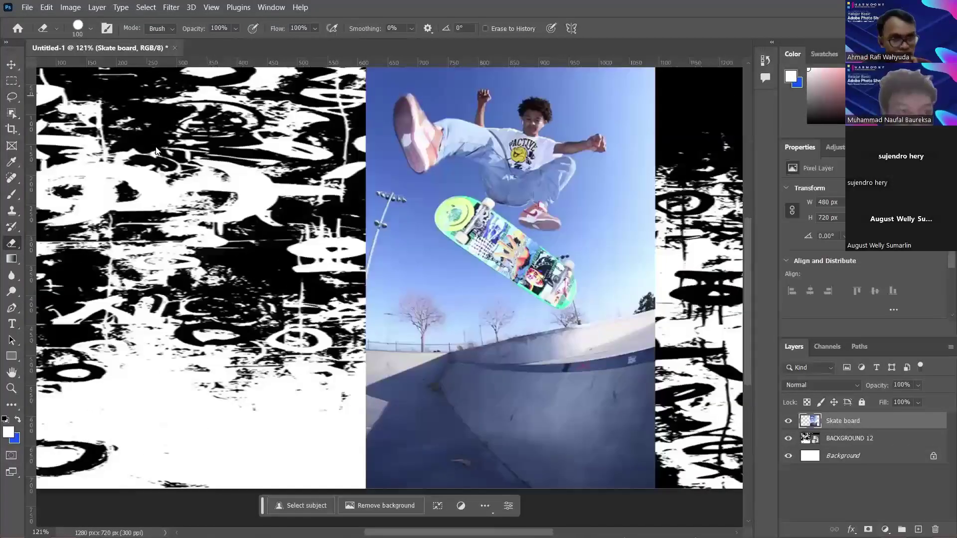
click(145, 7)
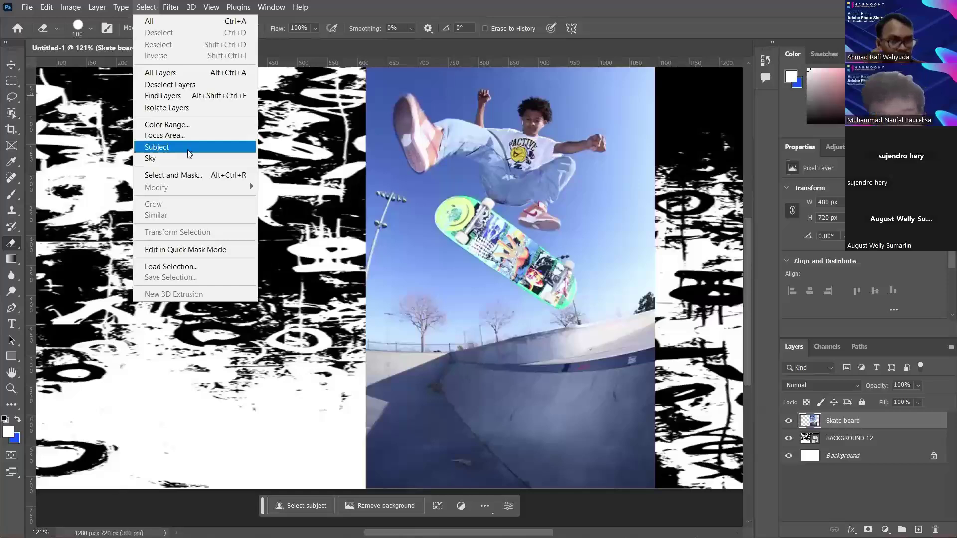
click(189, 154)
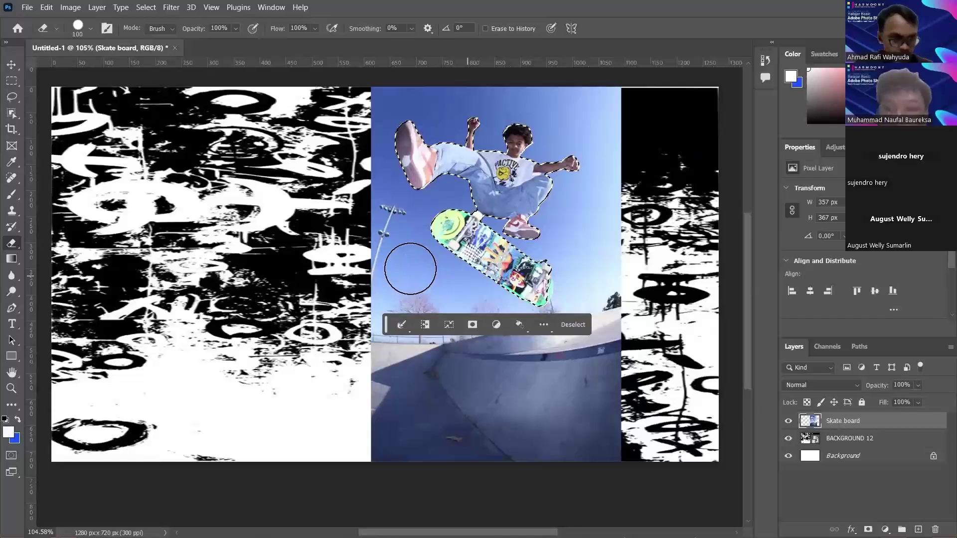
scroll(407, 267, up, 1)
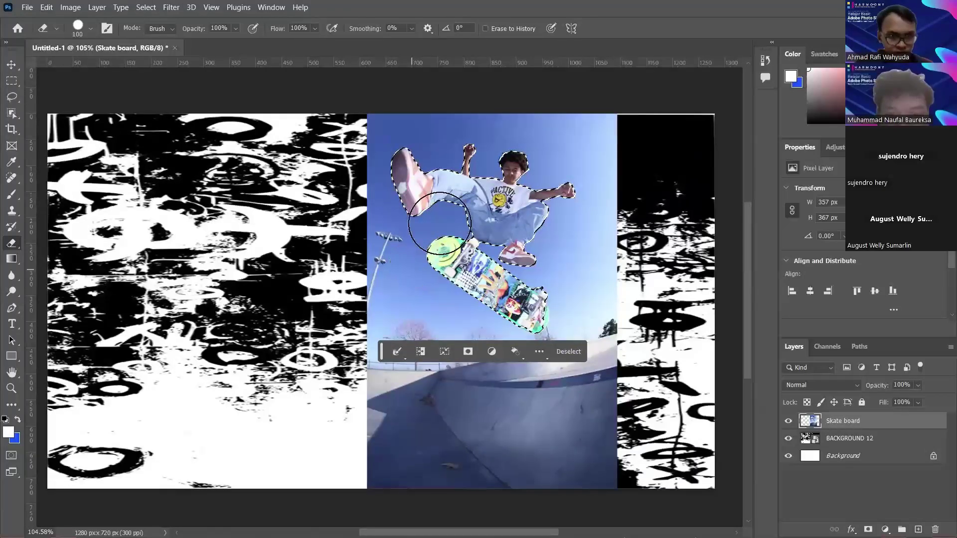
scroll(414, 326, down, 1)
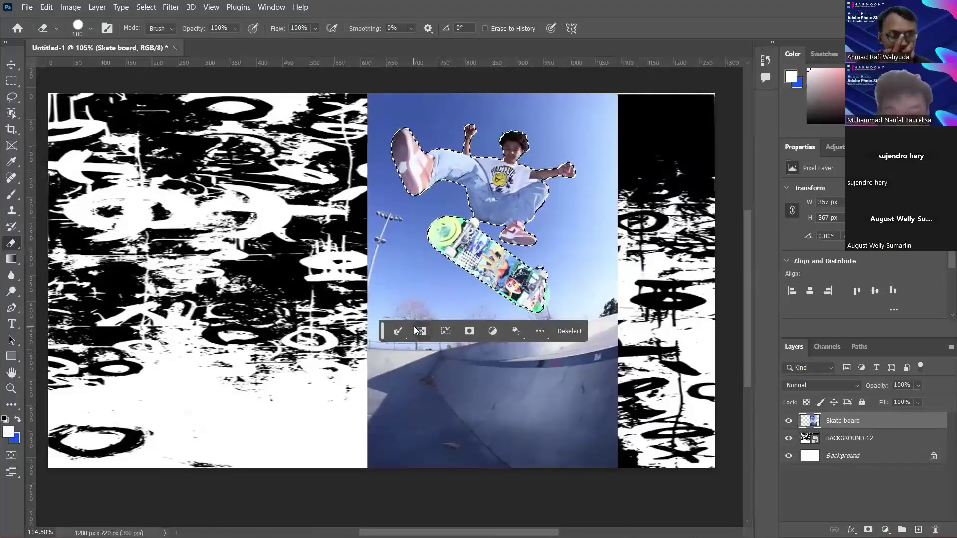
key(ctrl+j)
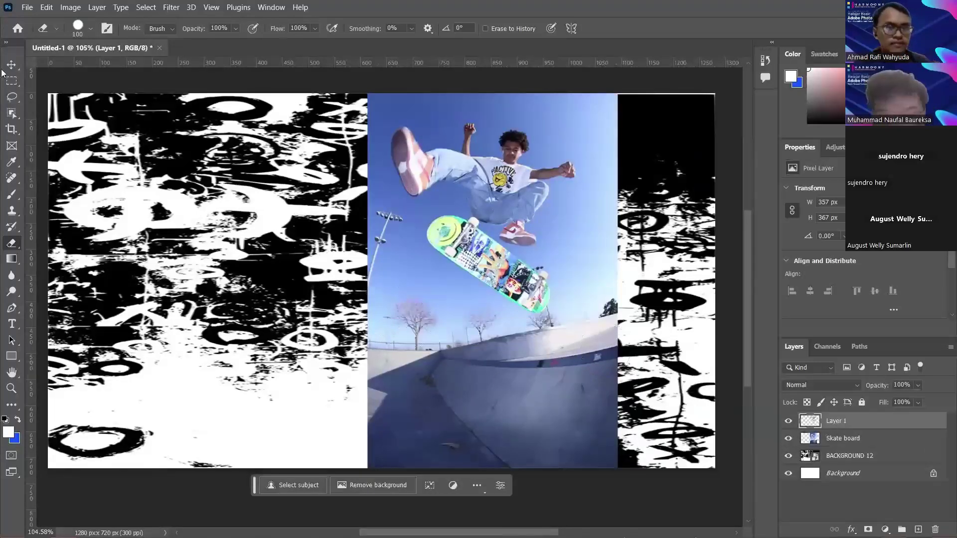
Hide the original Skate board layer and move the skater cutout to just right of the canvas centre
key(v)
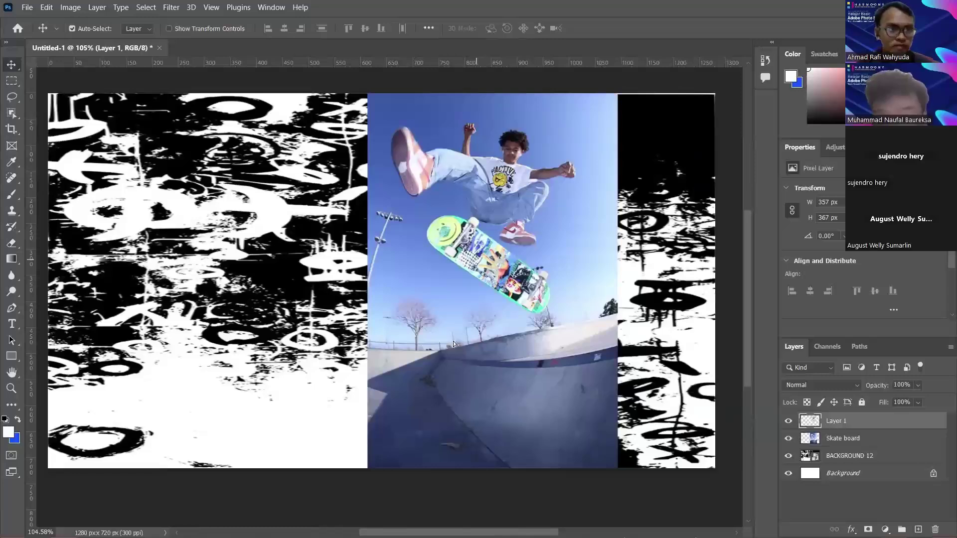
click(799, 447)
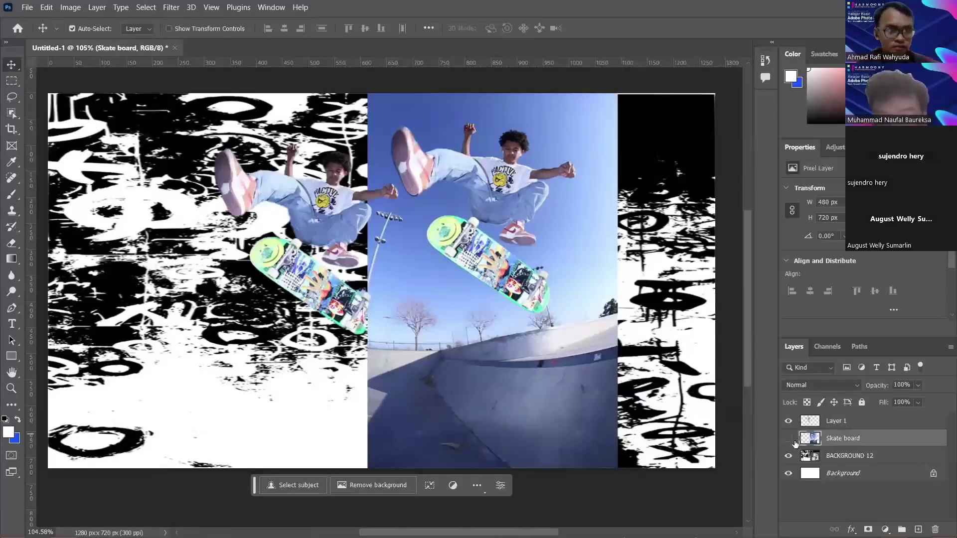
click(789, 438)
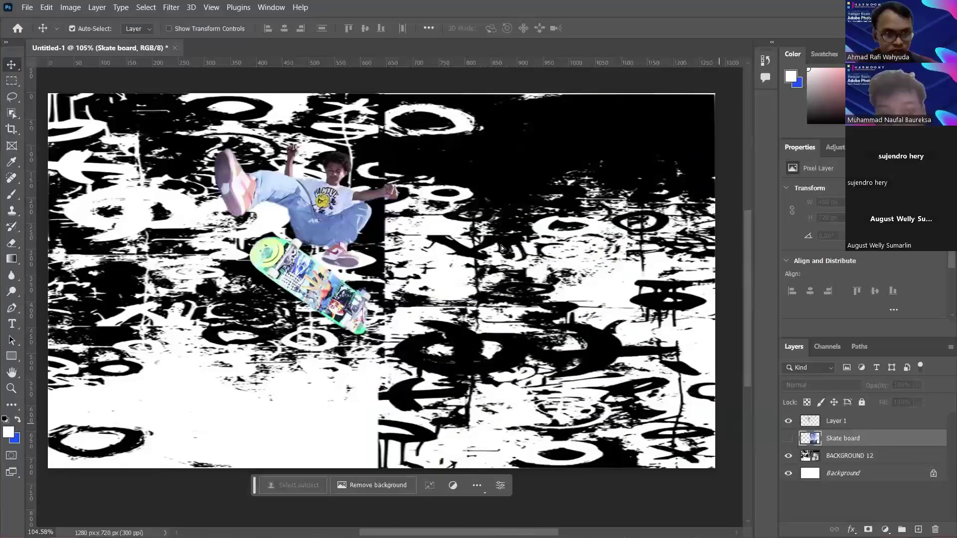
drag(317, 224, 503, 247)
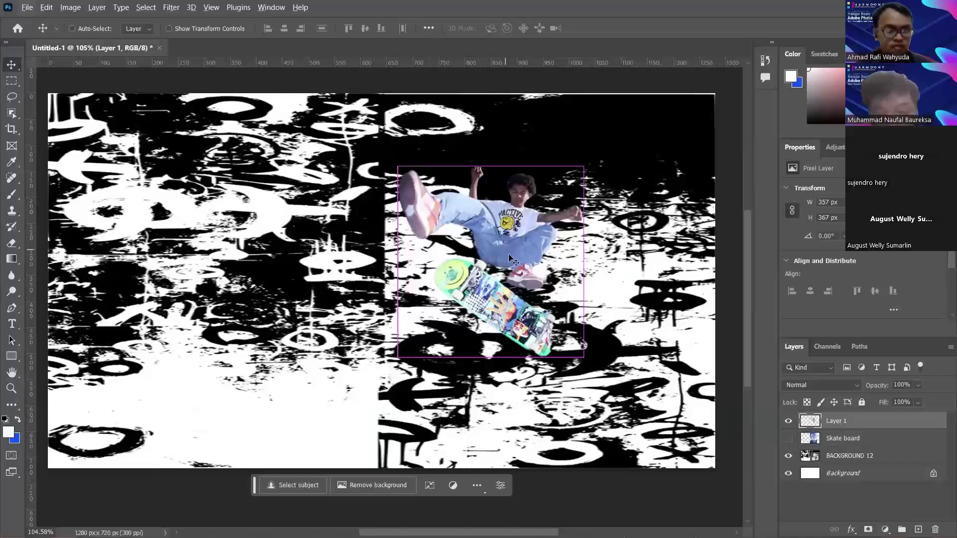
Scale the skater cutout on Layer 1 up to 144.75% and keep it right of the canvas centre
key(ctrl+t)
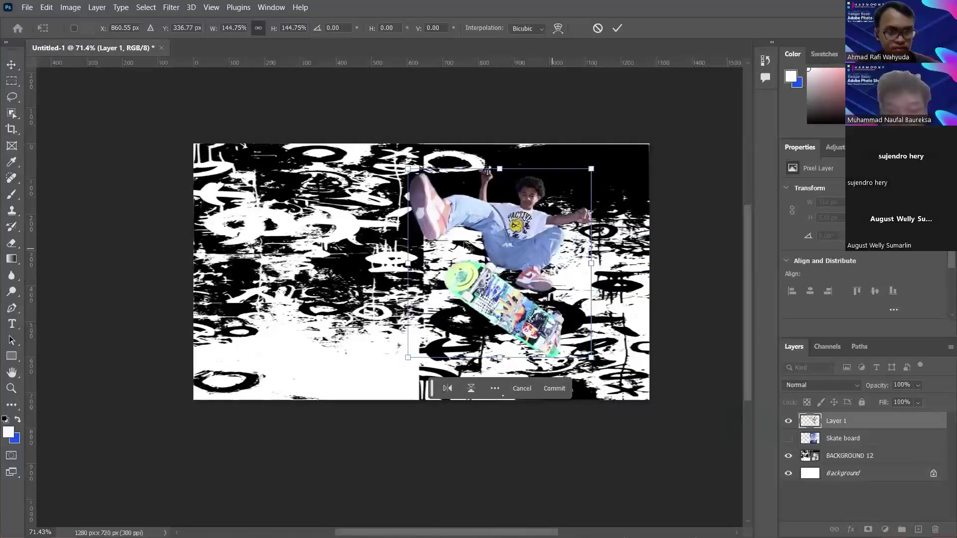
scroll(552, 248, up, 2)
key(Return)
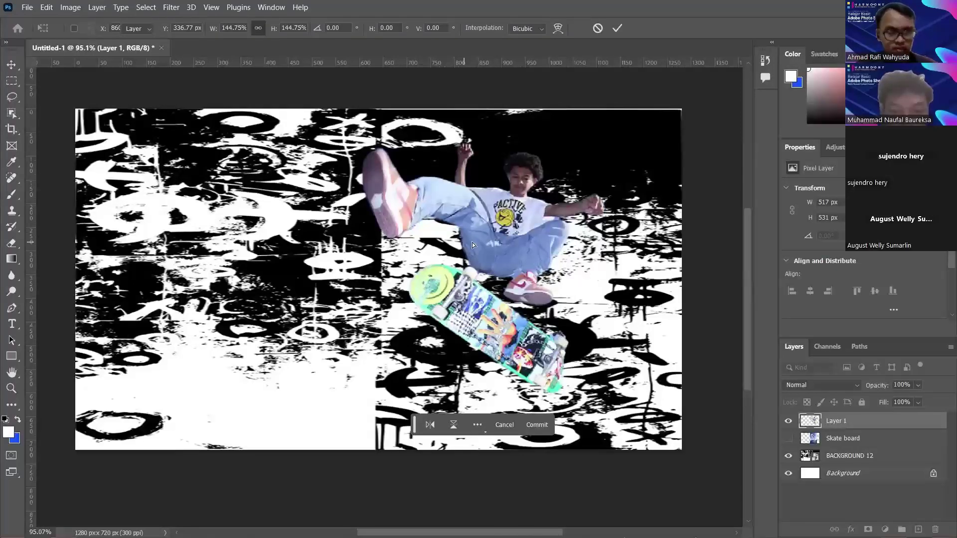
scroll(471, 243, down, 2)
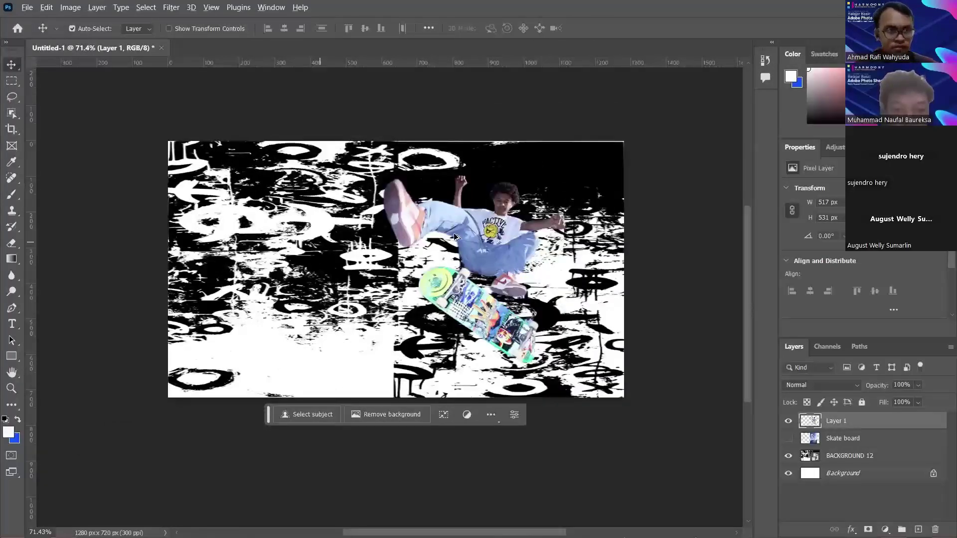
scroll(141, 211, up, 1)
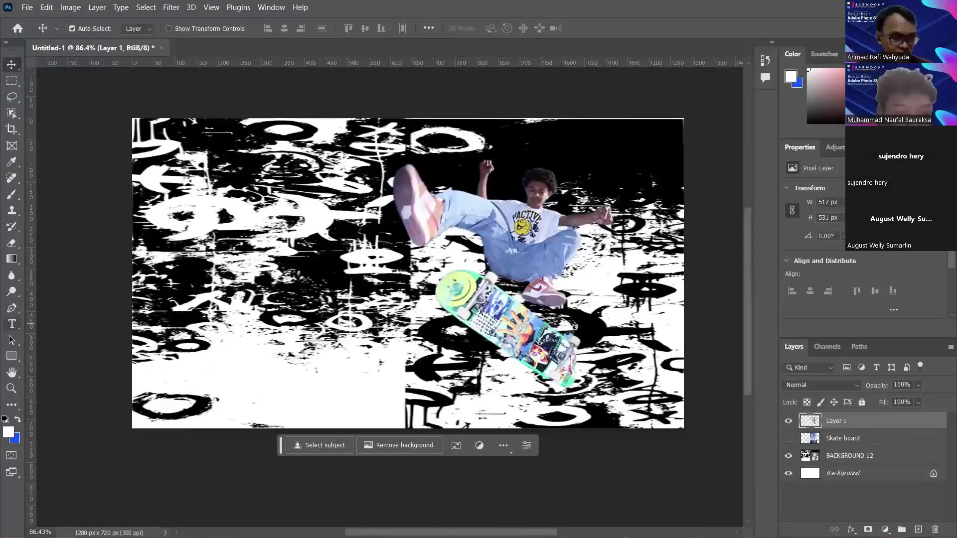
Place a horizontal Lorem Ipsum placeholder text in the upper-left area of the canvas
right_click(12, 324)
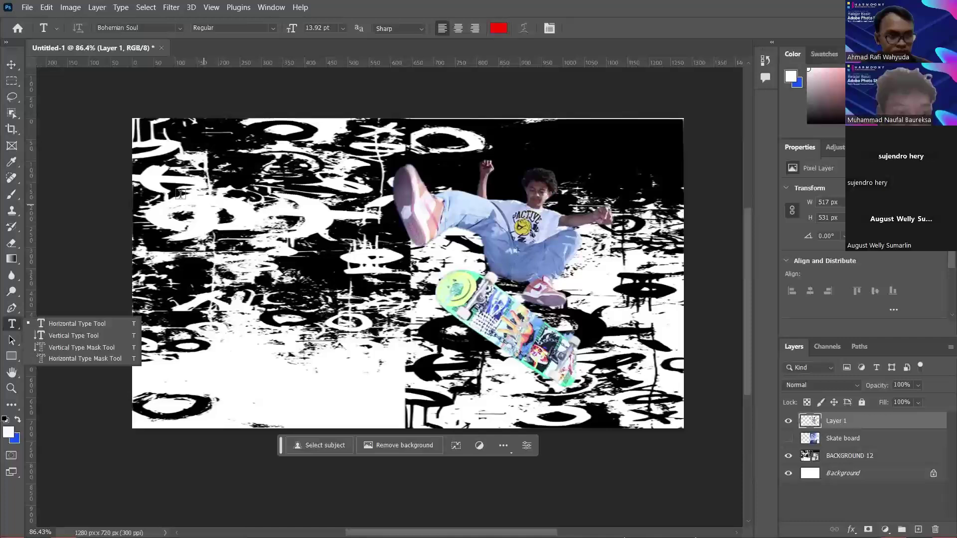
click(249, 184)
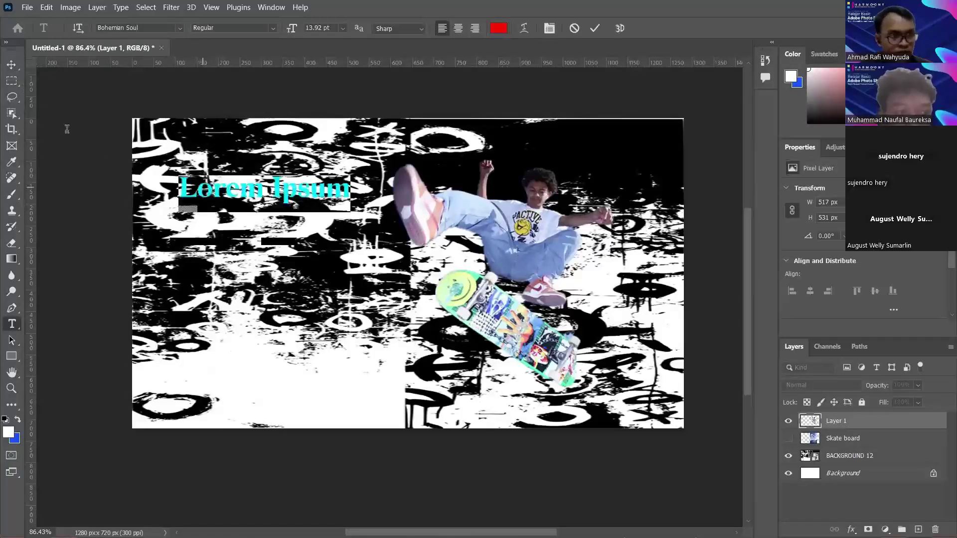
click(101, 161)
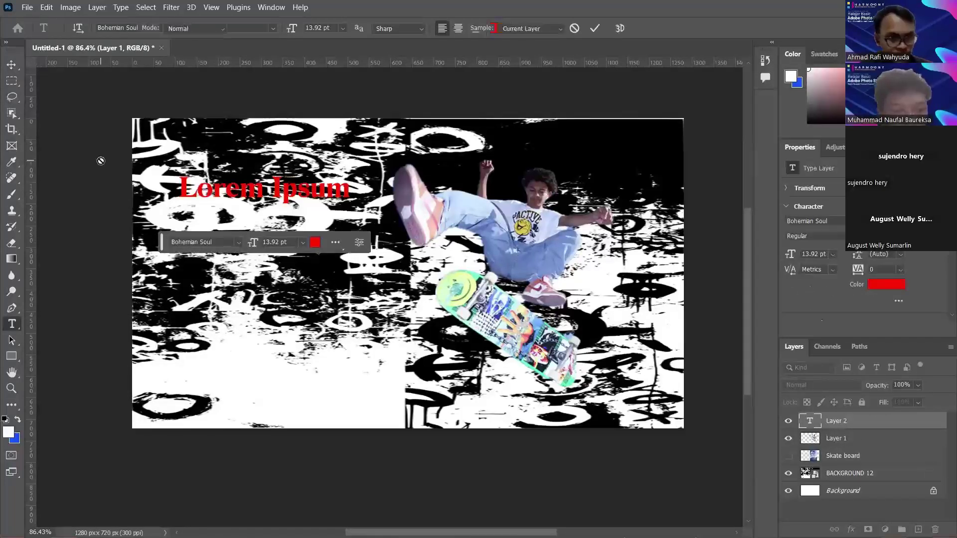
key(s)
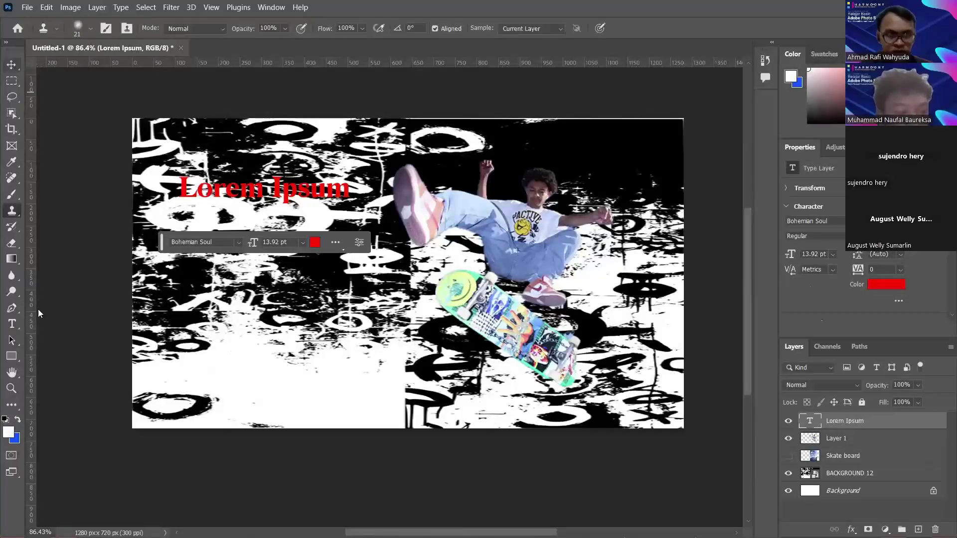
key(p)
click(417, 245)
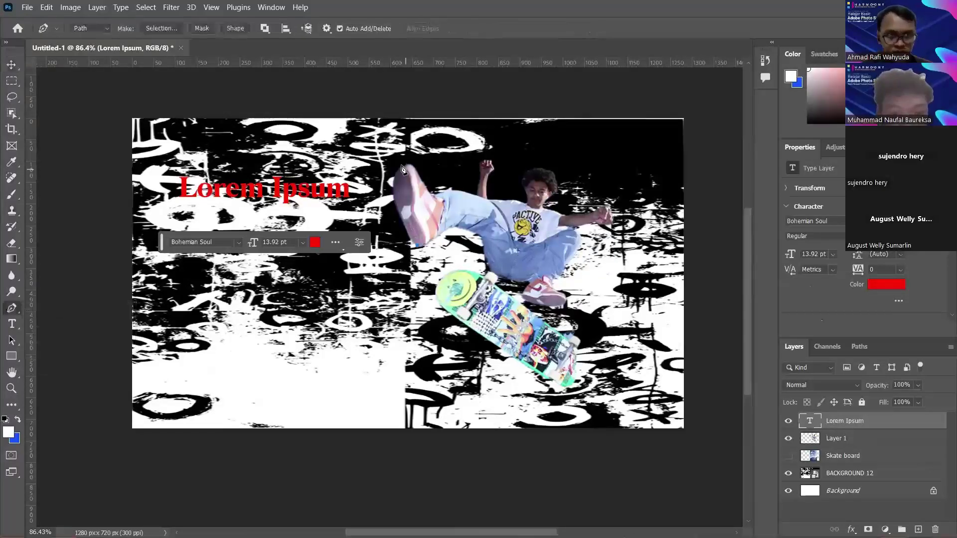
drag(402, 165, 429, 142)
drag(429, 188, 477, 184)
click(417, 245)
click(427, 235)
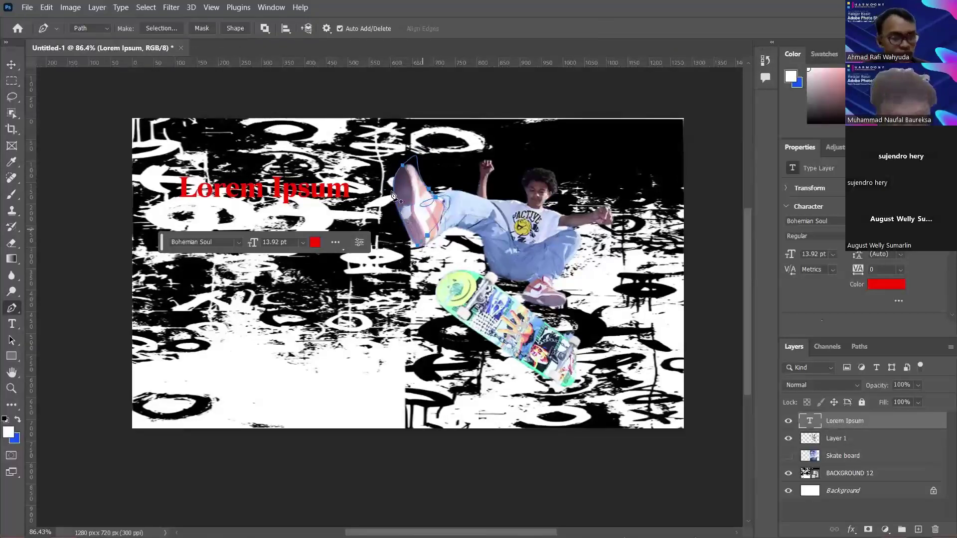
key(Delete)
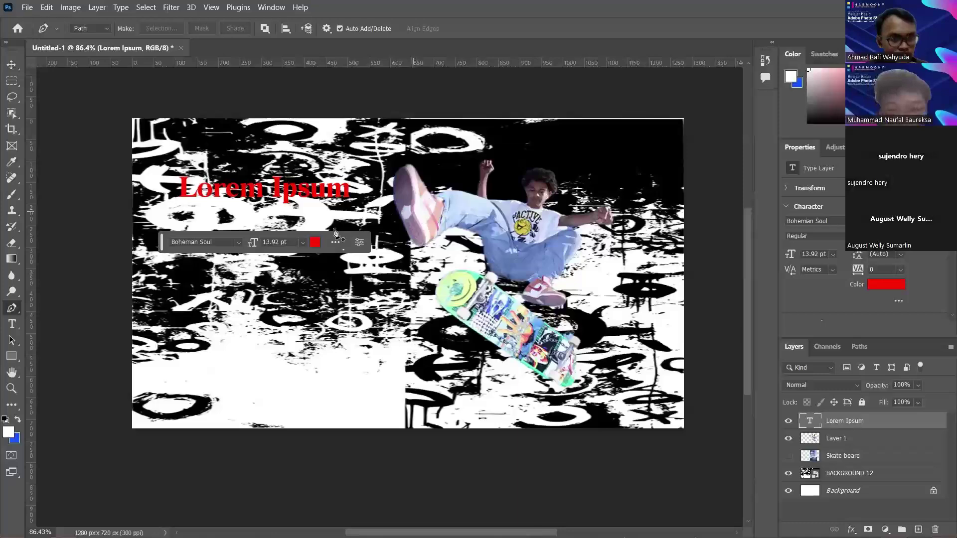
Move the Lorem Ipsum placeholder text down to mid-height in the left half of the canvas
click(11, 64)
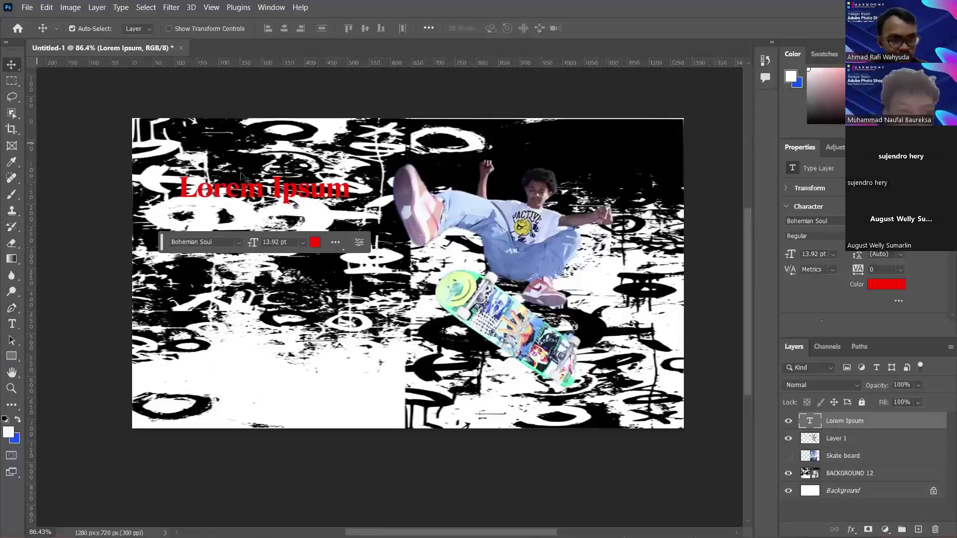
scroll(273, 269, up, 3)
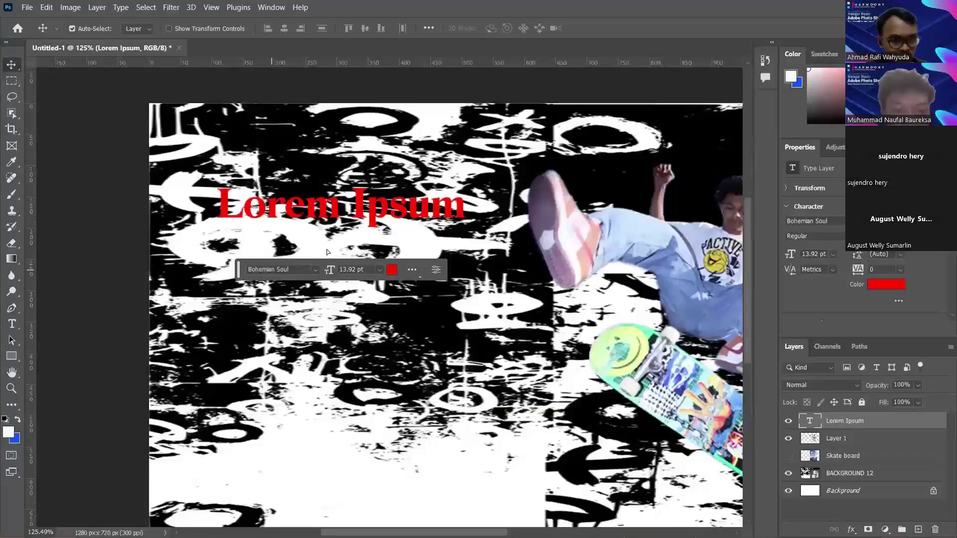
scroll(349, 304, down, 3)
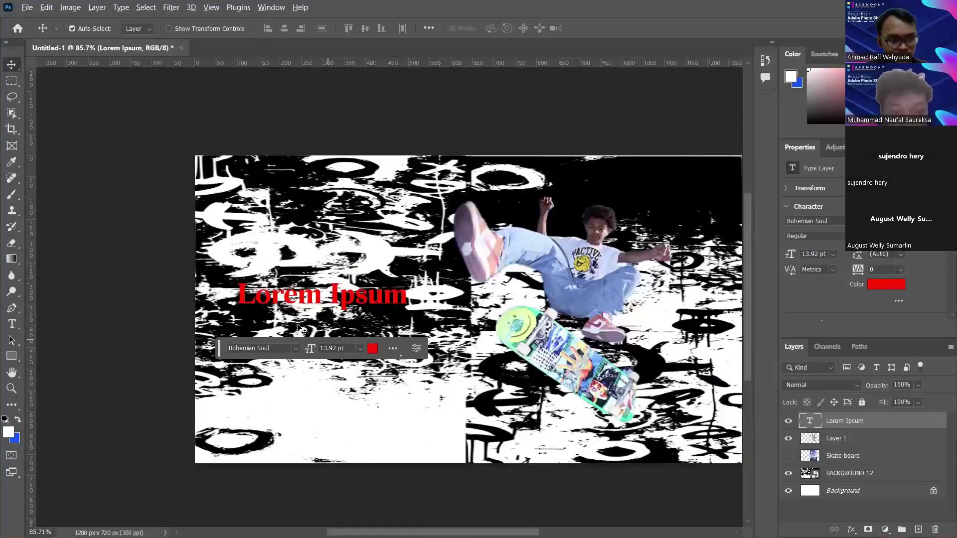
scroll(326, 310, up, 2)
Replace the placeholder text with SKATEBOARD and move it down to the lower-left part of the canvas
double_click(327, 310)
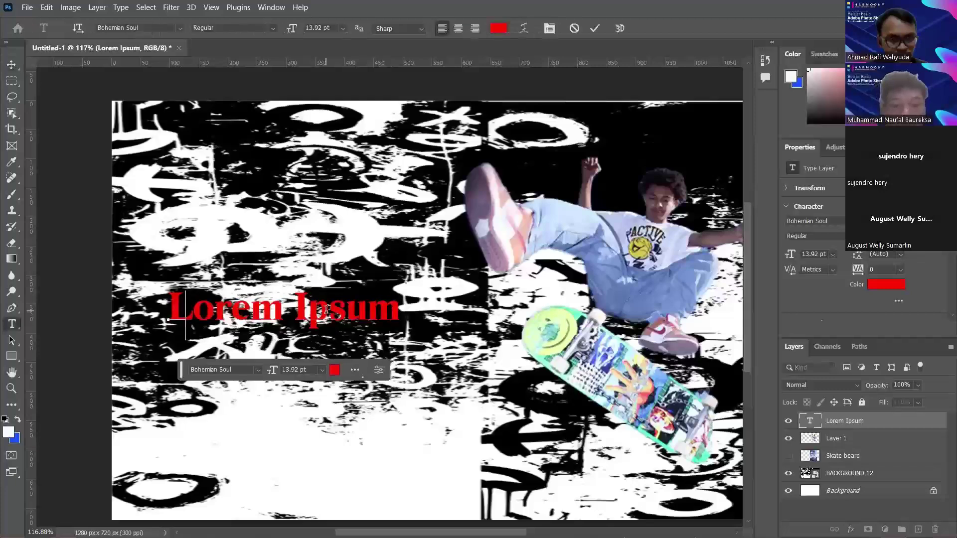
text(sak)
key(BackSpace)
key(BackSpace)
key(BackSpace)
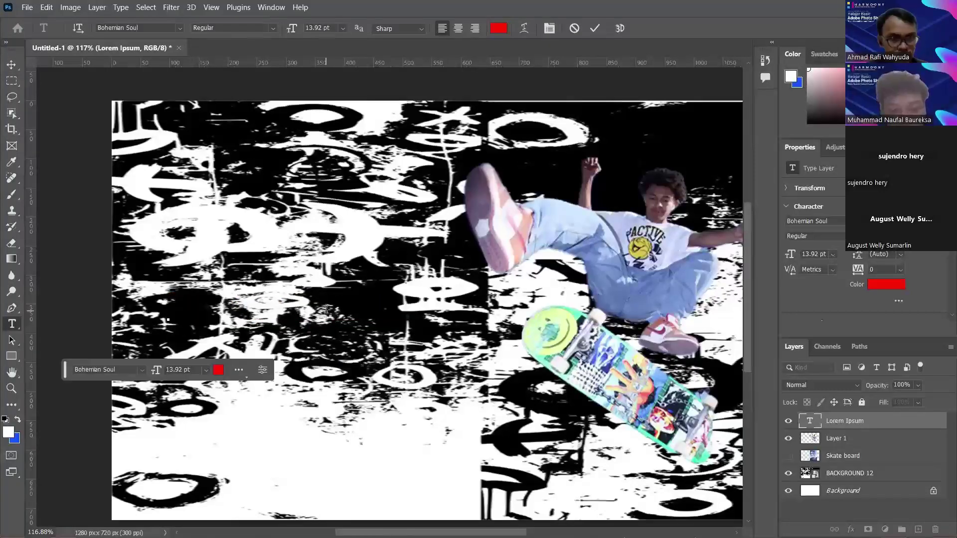
text(sKATE)
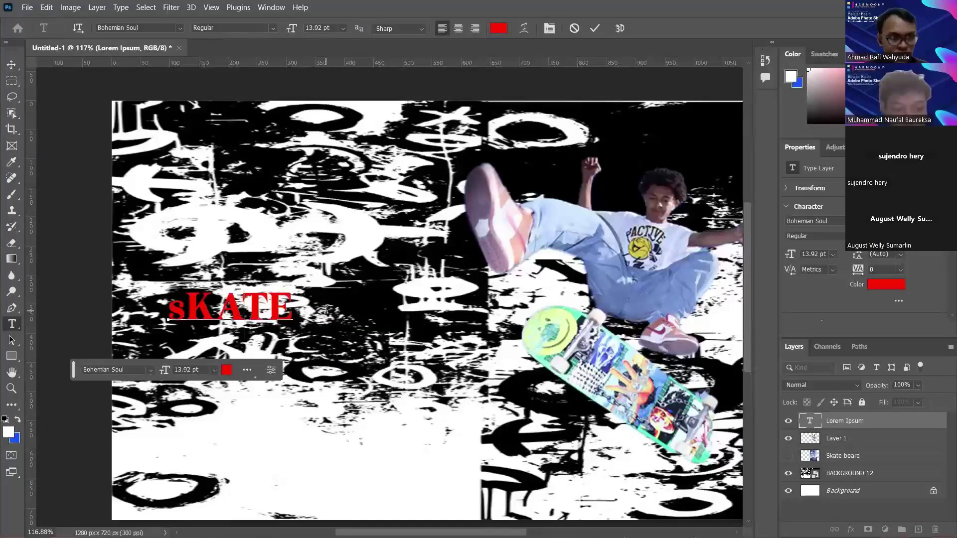
key(ctrl+a)
key(BackSpace)
text(S)
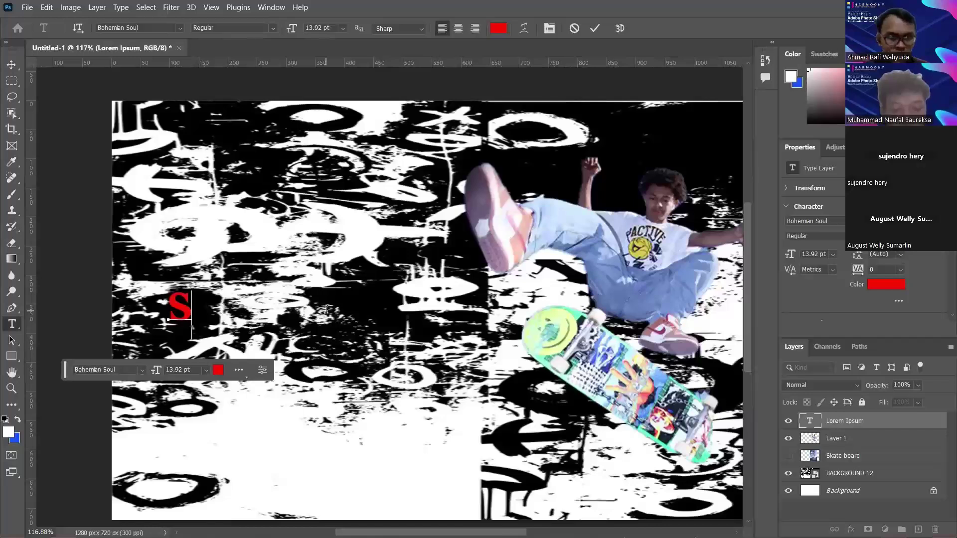
text(KATE)
key(BackSpace)
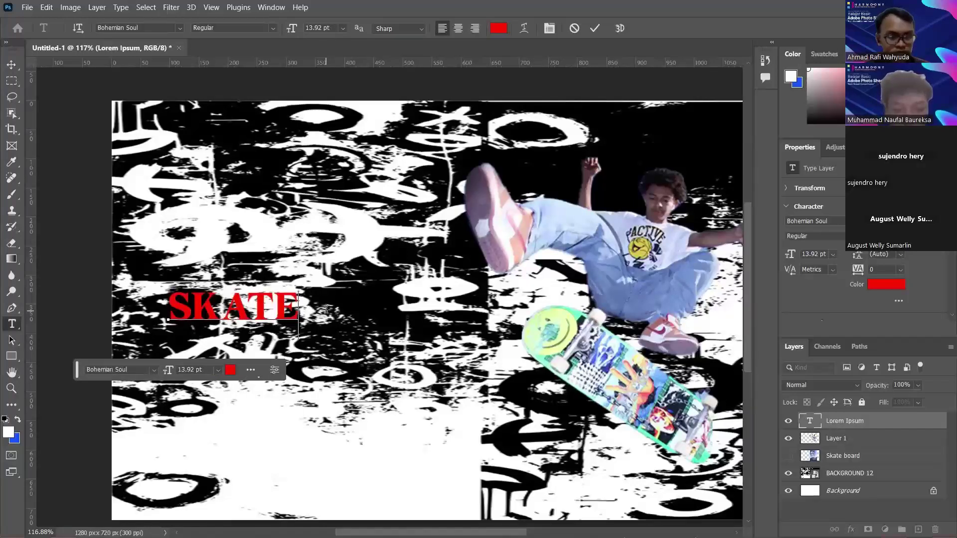
text(R)
text(OARD)
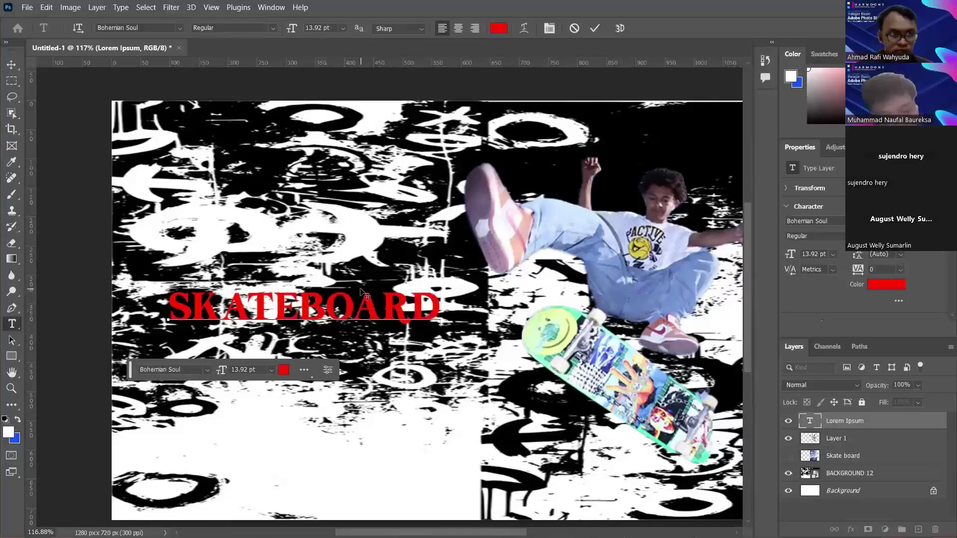
drag(355, 294, 328, 339)
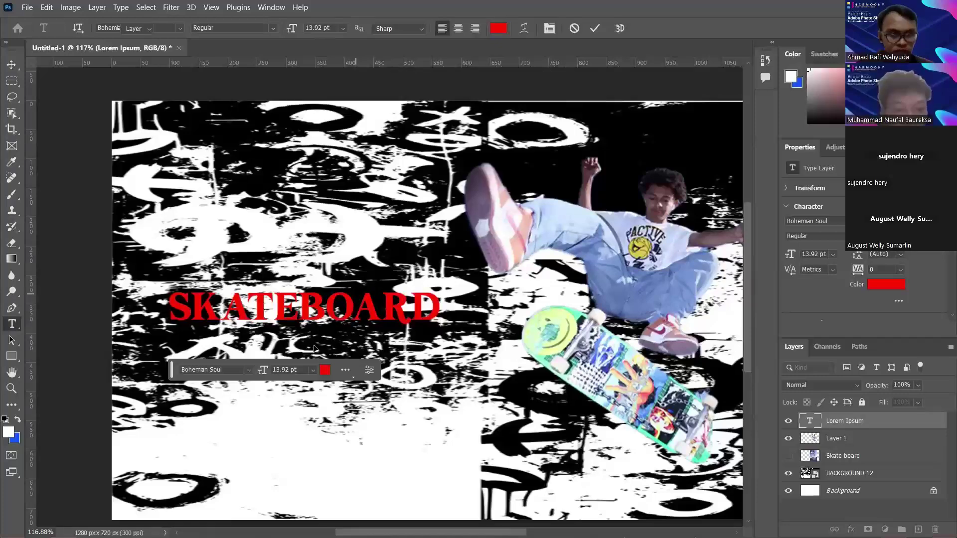
scroll(299, 357, down, 1)
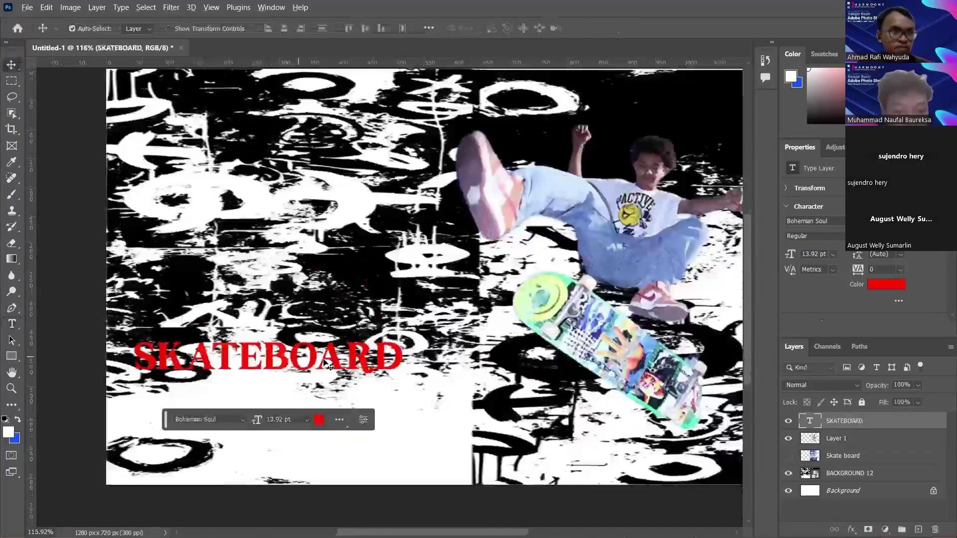
Change the colour of the SKATEBOARD text to blue 0078ff
double_click(377, 359)
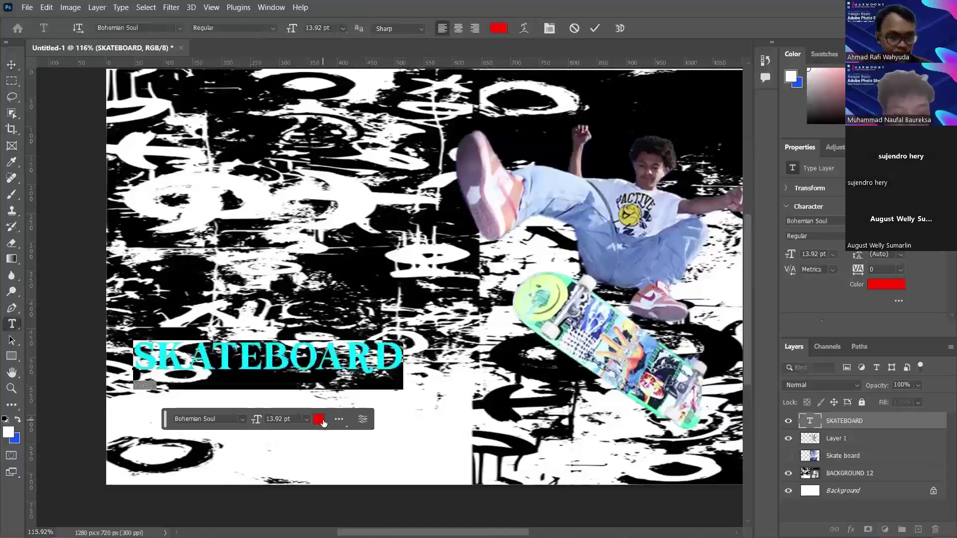
click(319, 419)
mouse_move(587, 277)
mouse_down()
mouse_move(577, 262)
mouse_move(573, 294)
mouse_move(587, 277)
mouse_move(569, 320)
mouse_move(580, 221)
mouse_move(559, 222)
mouse_move(593, 302)
mouse_up()
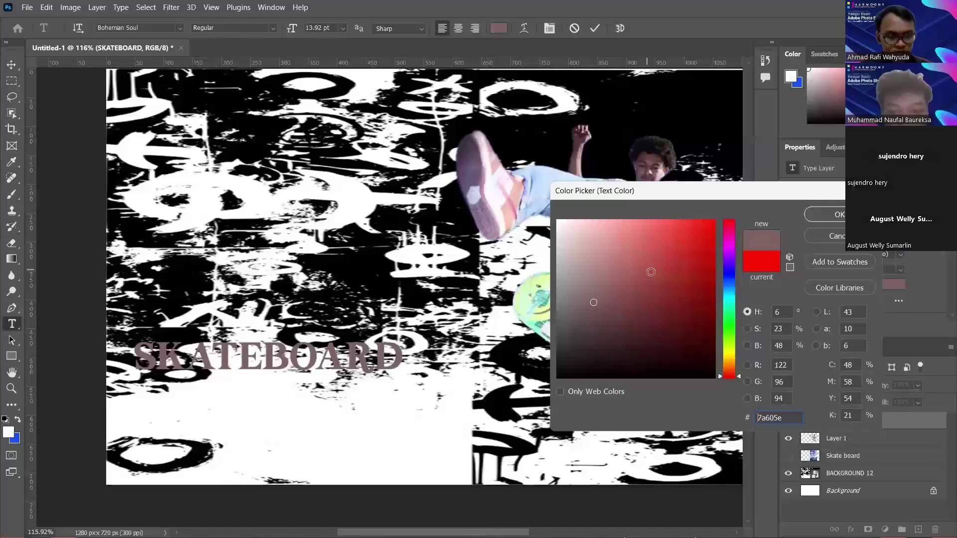
drag(661, 269, 719, 202)
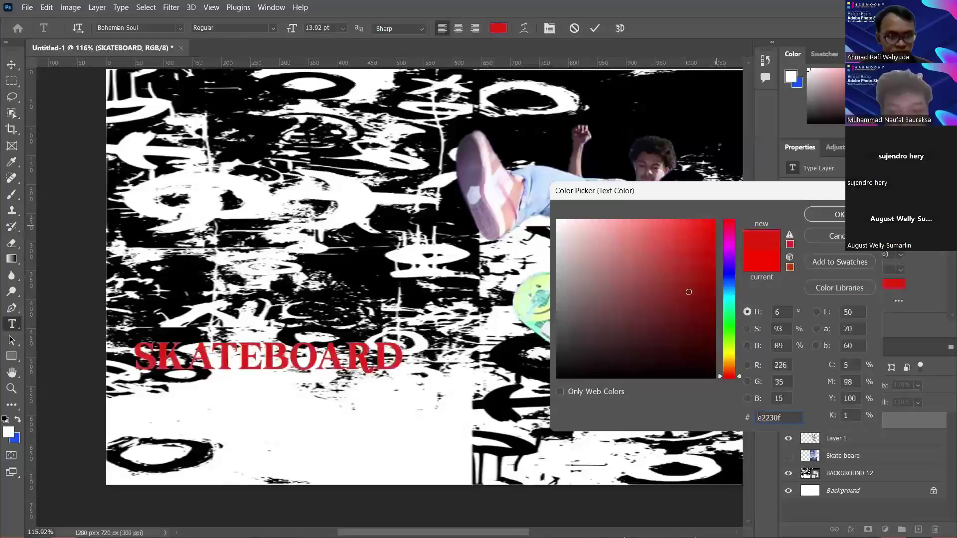
text(0078ff)
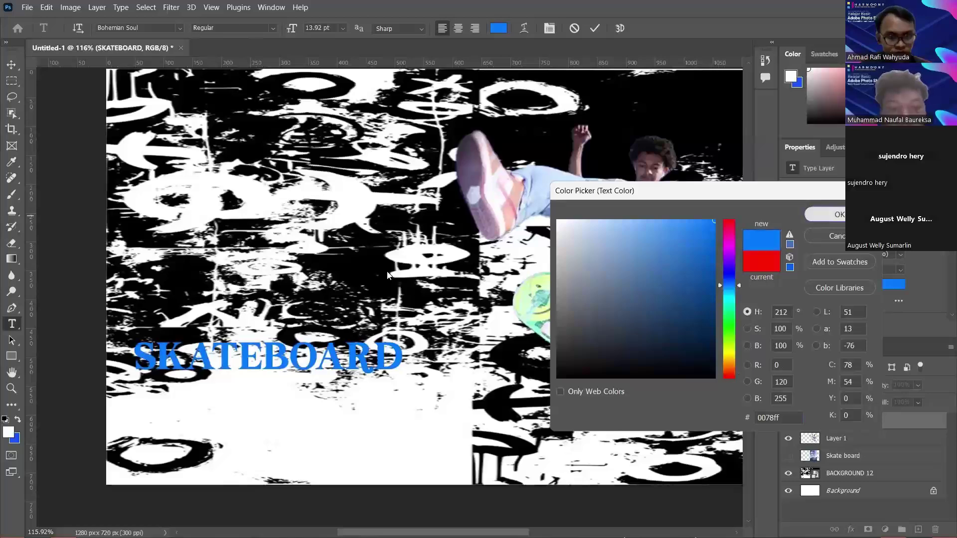
key(Return)
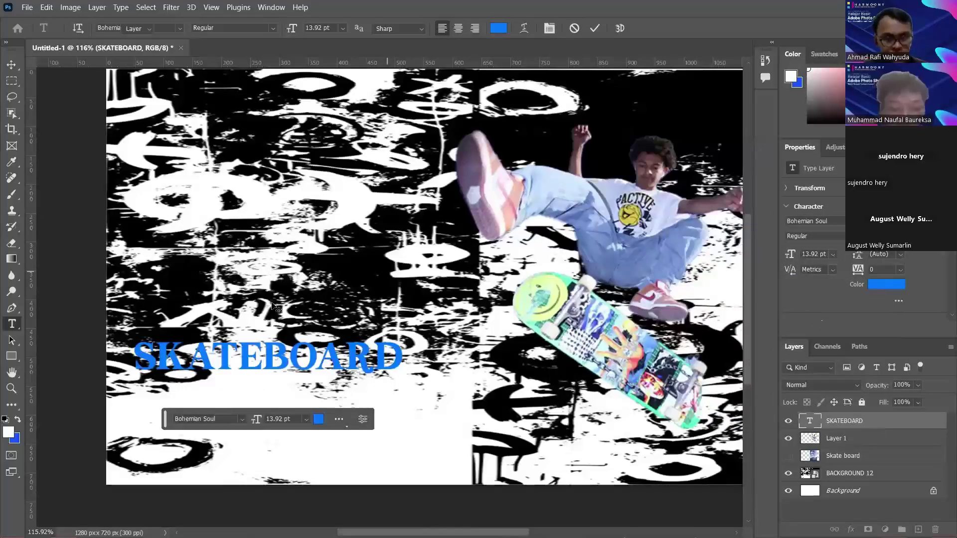
Move the SKATEBOARD text slightly up and duplicate it as a second line directly below
click(12, 65)
mouse_move(265, 350)
mouse_down()
mouse_move(272, 305)
mouse_move(269, 341)
mouse_up()
scroll(273, 308, right, 1)
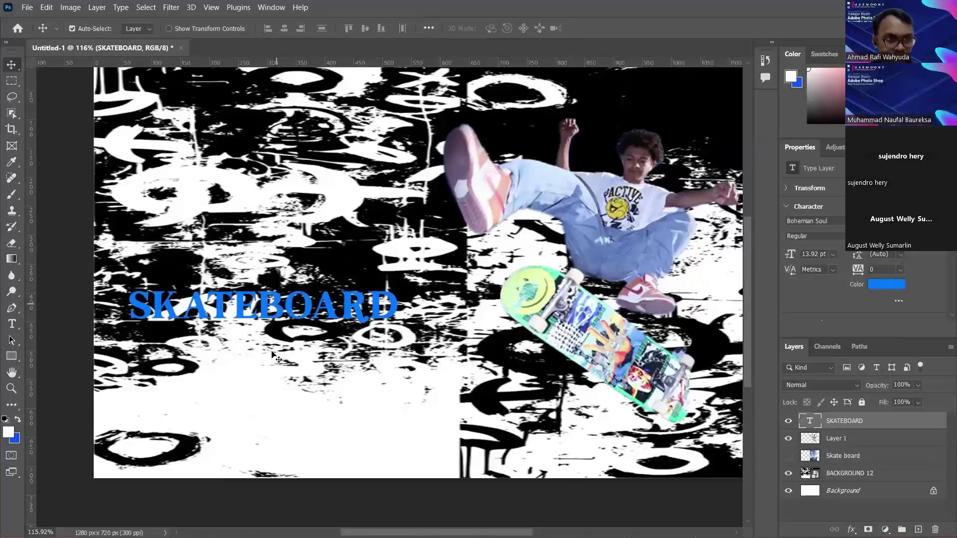
drag(270, 359, 270, 359)
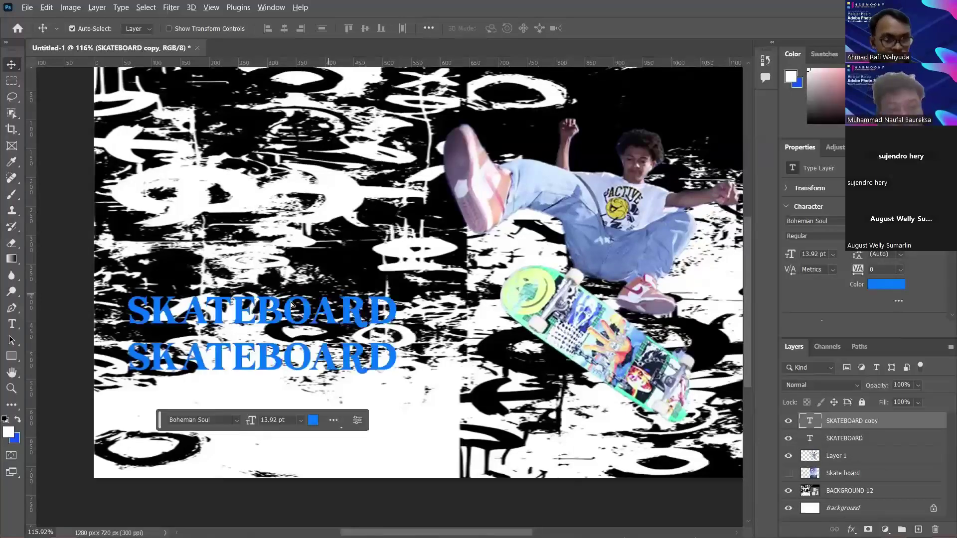
Adjust the vertical spacing so the original SKATEBOARD line sits close above its copy
scroll(292, 321, down, 1)
click(283, 324)
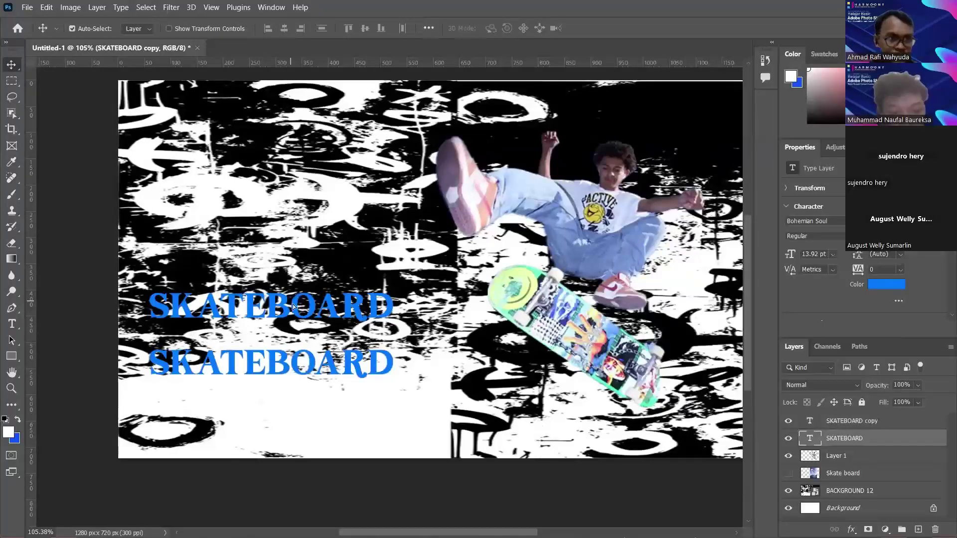
scroll(293, 306, down, 1)
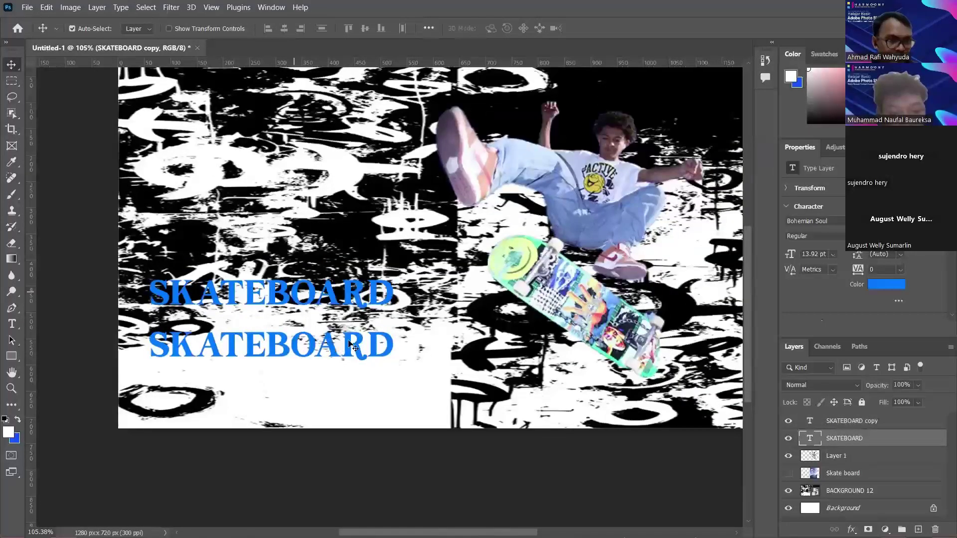
scroll(380, 354, up, 1)
Replace the lower SKATEBOARD line with the text IS MY LIFE
double_click(381, 353)
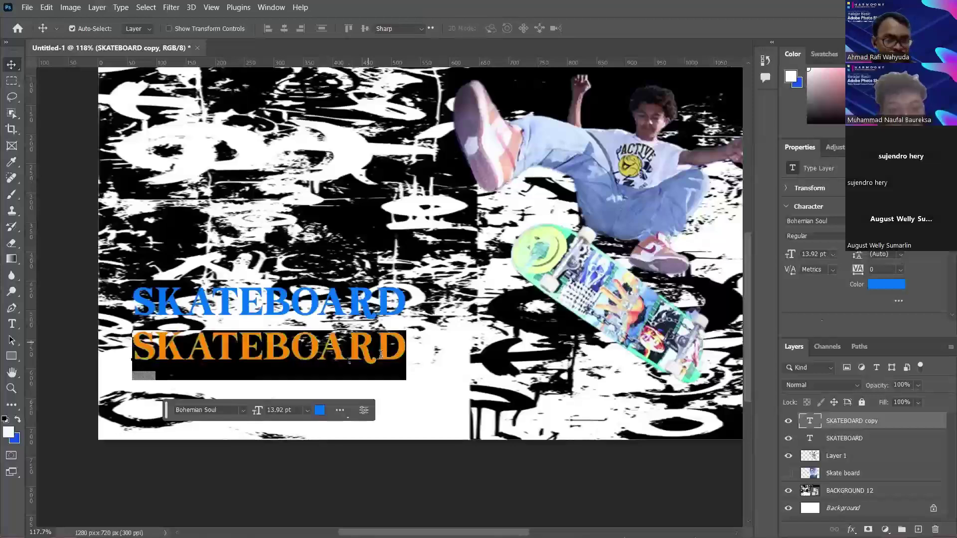
key(BackSpace)
text(IS MY )
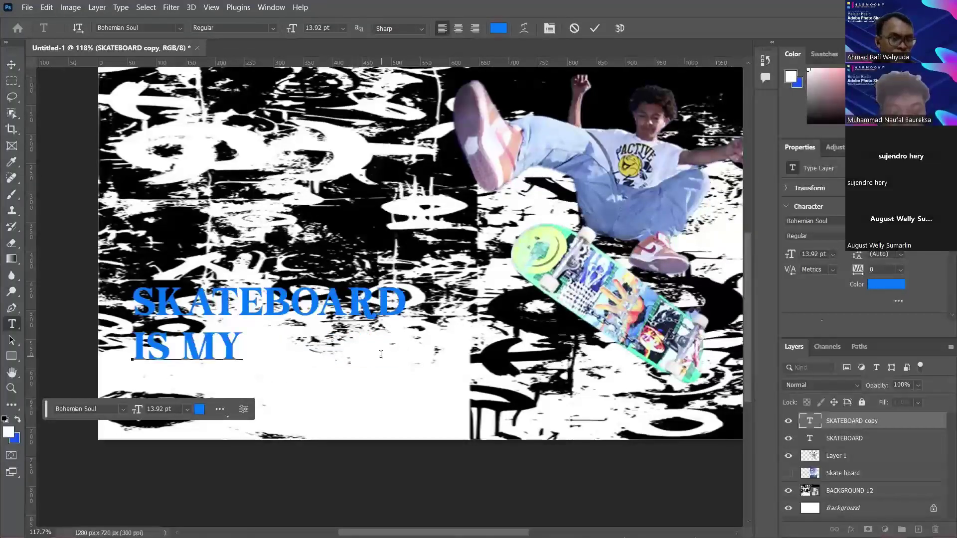
text(LIFE)
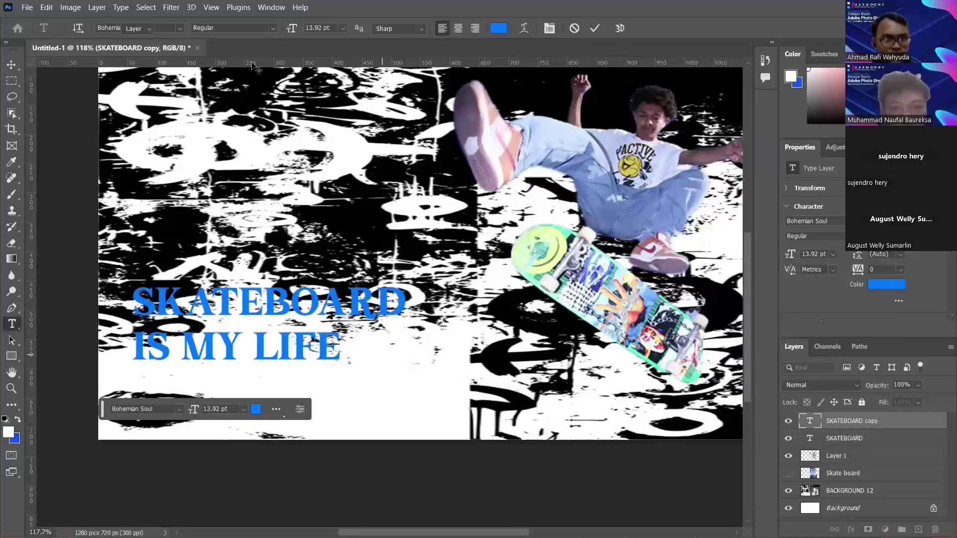
click(11, 65)
scroll(299, 229, down, 1)
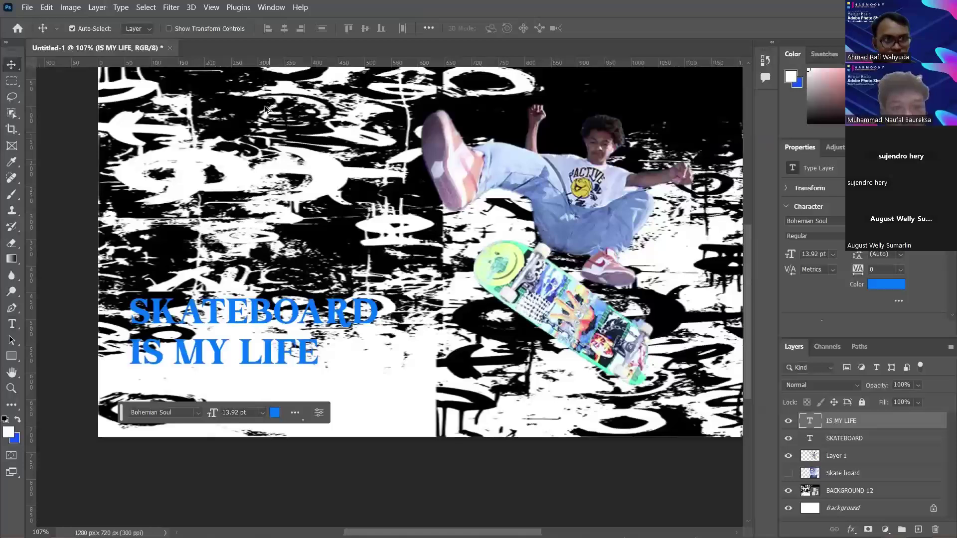
Apply a Gaussian Blur with a 4.0 pixel radius to the BACKGROUND 12 layer
scroll(218, 141, down, 1)
click(218, 141)
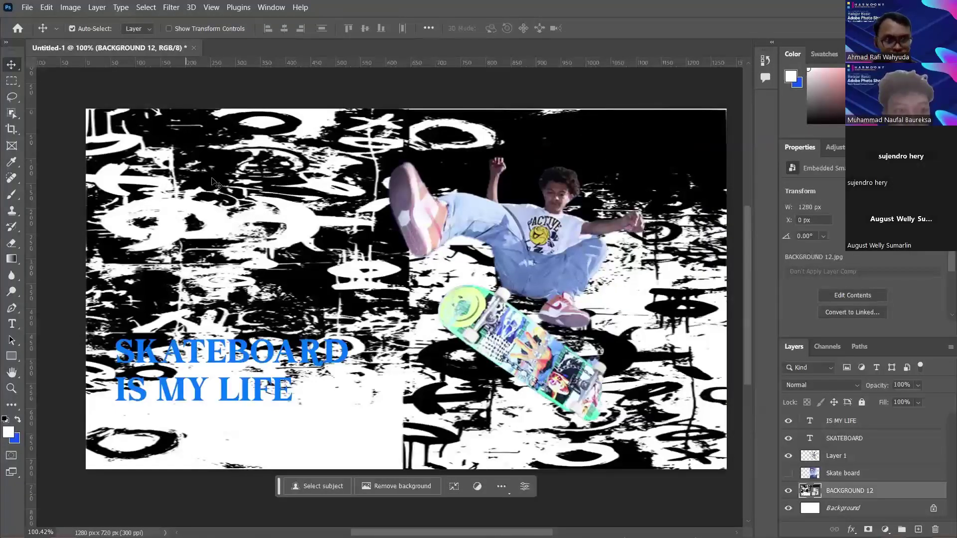
key(alt+t)
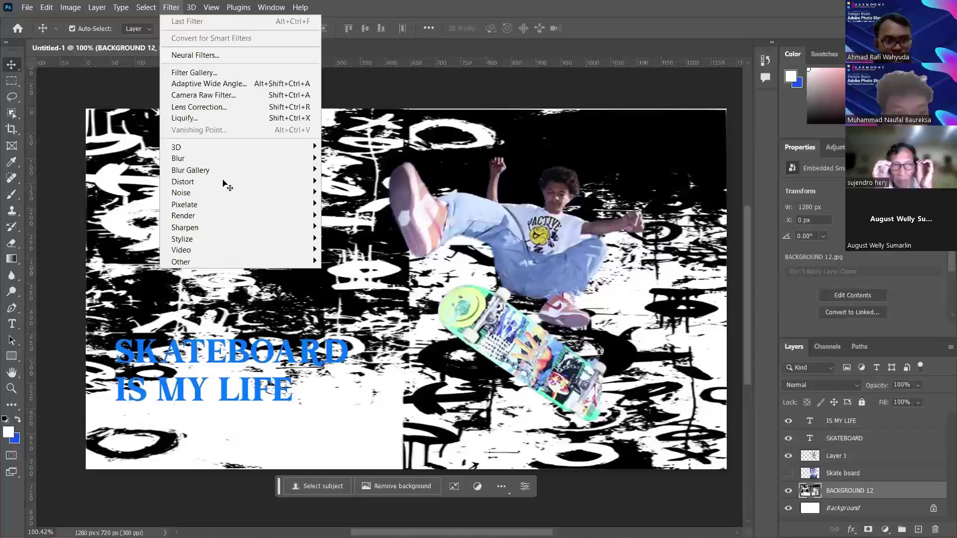
mouse_move(199, 193)
mouse_move(239, 170)
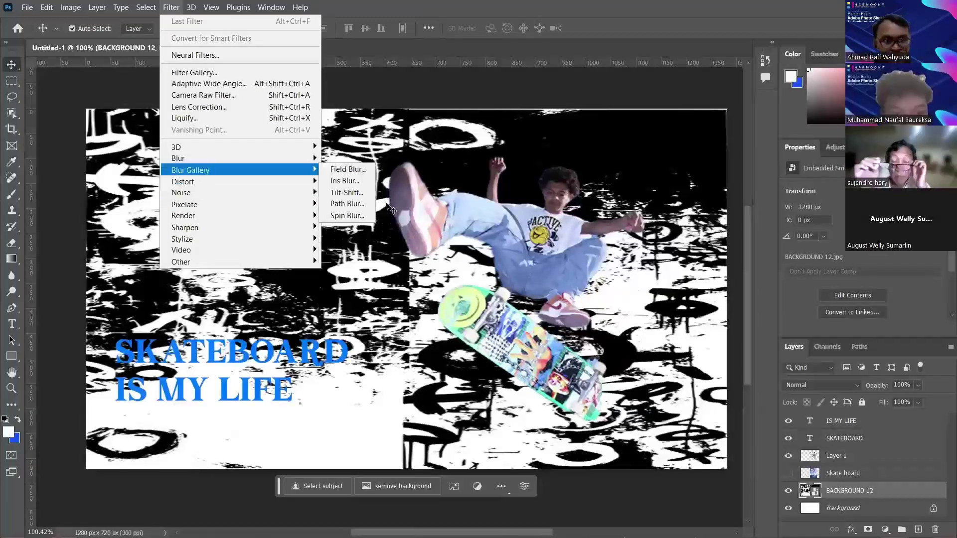
mouse_move(178, 158)
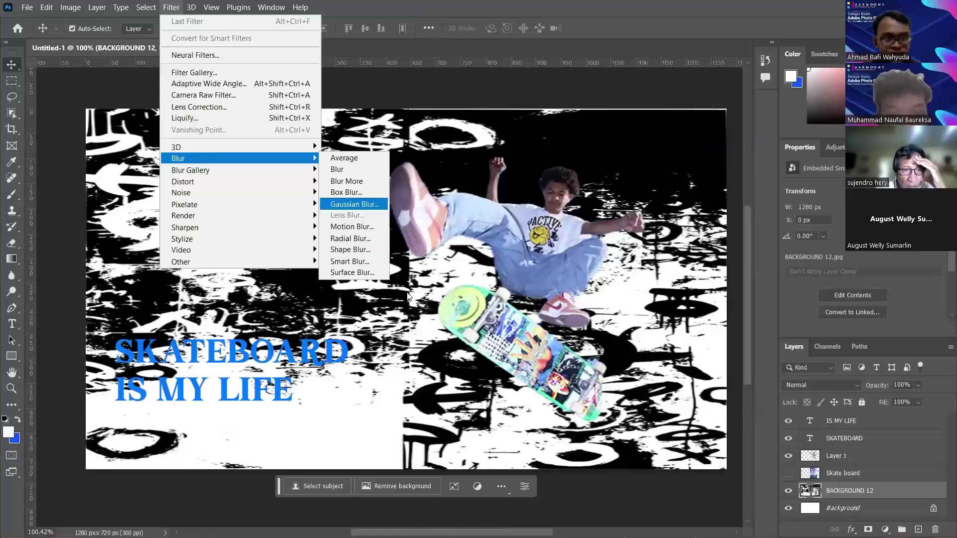
key(Return)
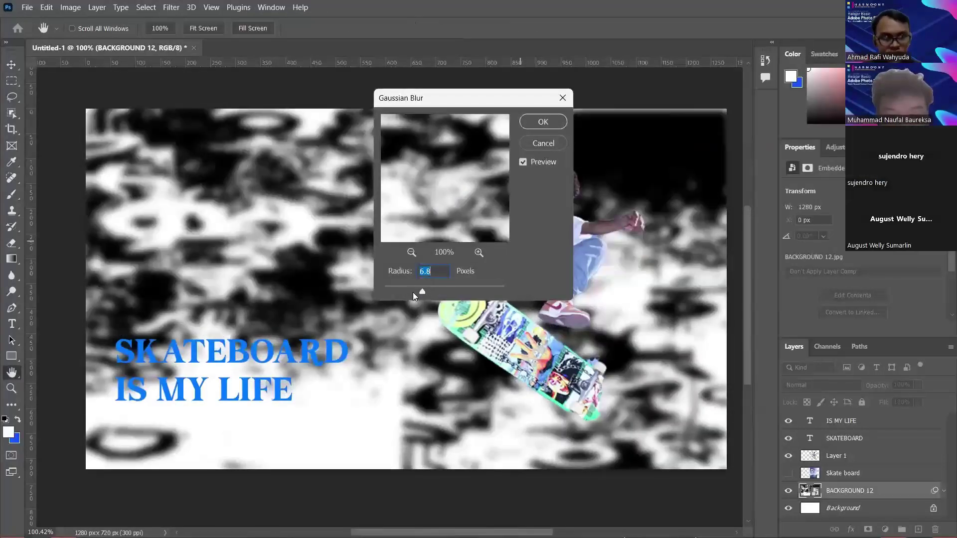
click(412, 292)
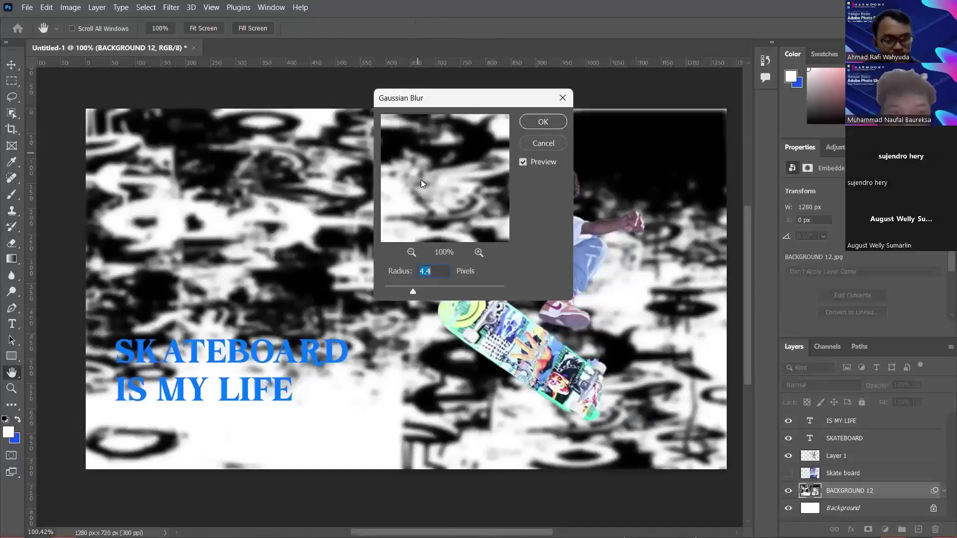
drag(487, 94, 460, 91)
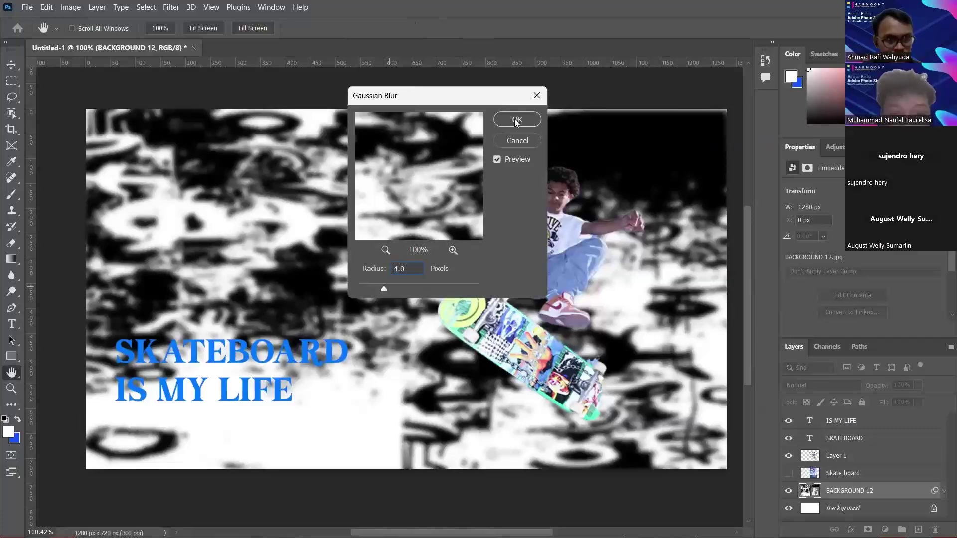
key(Return)
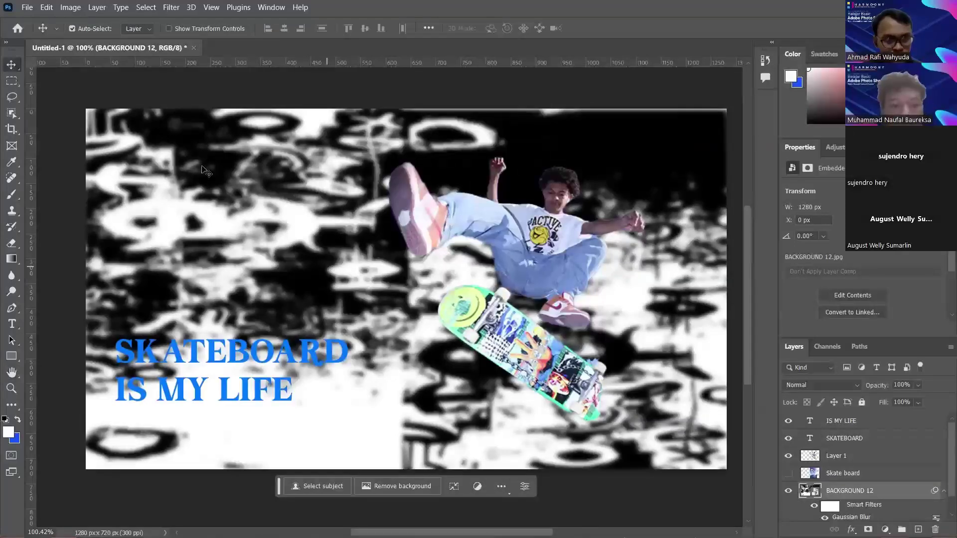
Enlarge the SKATEBOARD title line proportionally to 18.29 pt
scroll(219, 319, up, 1)
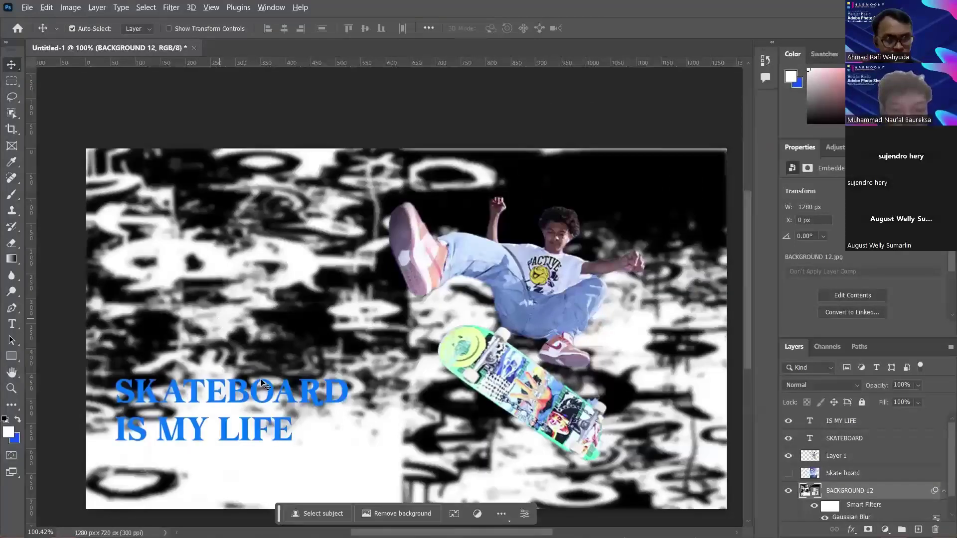
key(ctrl+0)
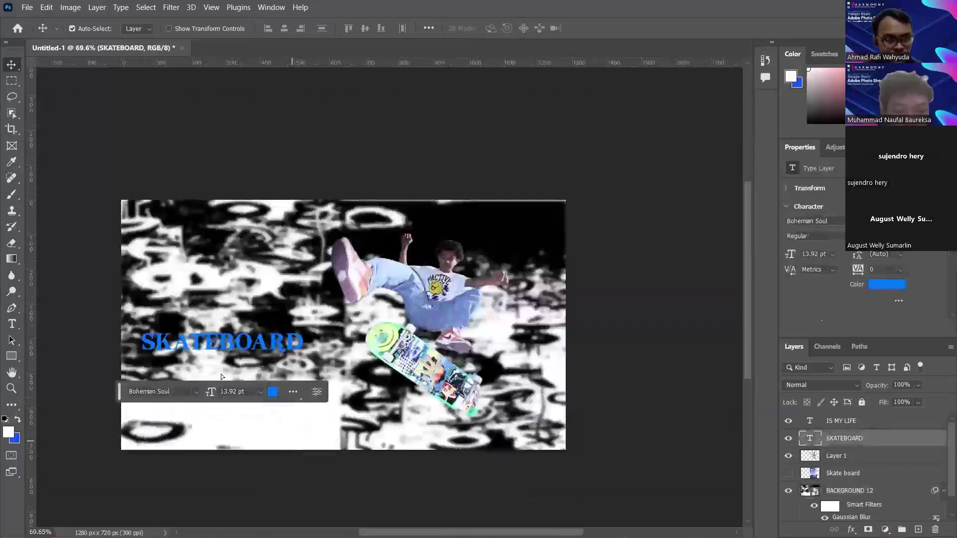
key(ctrl+z)
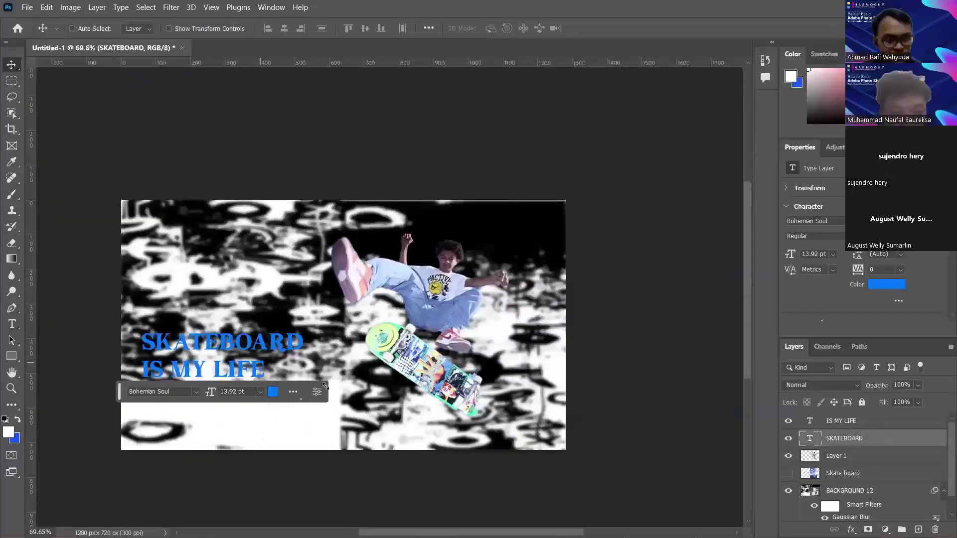
key(ctrl+t)
drag(304, 362, 330, 367)
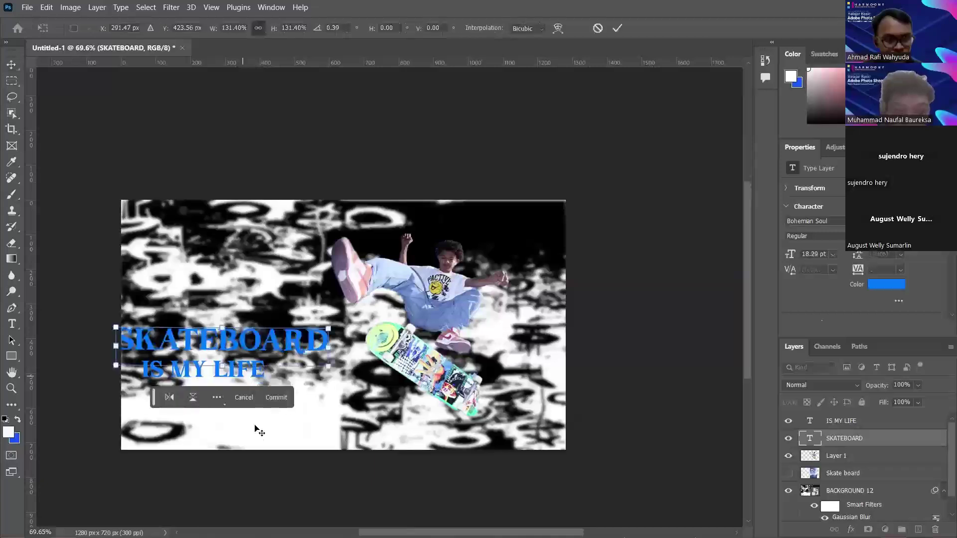
key(Return)
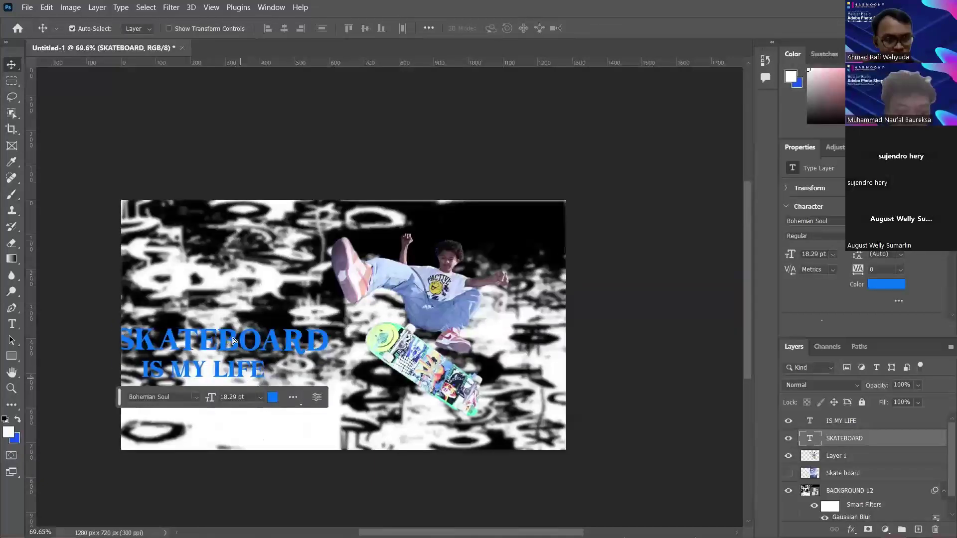
Reposition both title lines flush near the canvas's left edge and enlarge IS MY LIFE to 19.51 pt
drag(232, 338, 241, 386)
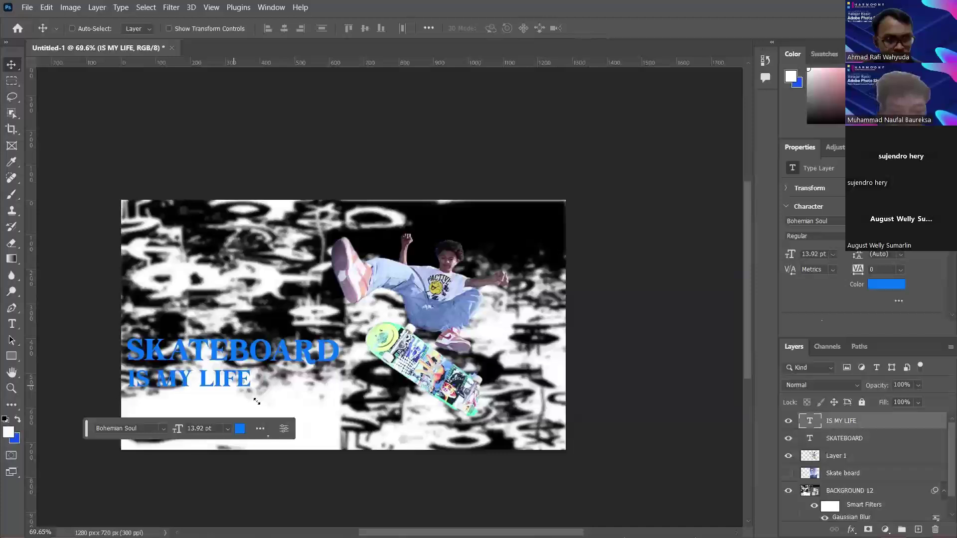
key(ctrl+t)
drag(250, 398, 302, 397)
key(Return)
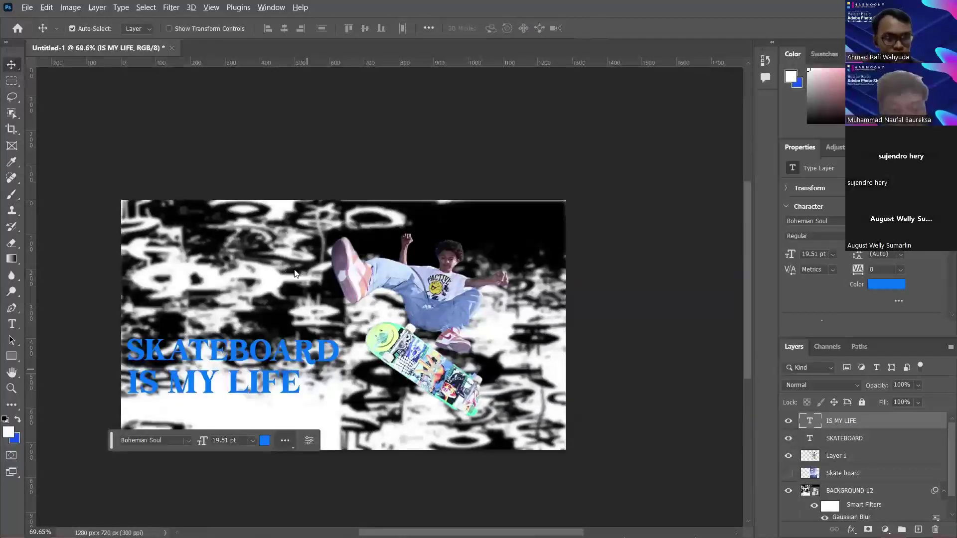
Enlarge the BACKGROUND 12 layer proportionally to about 1316 px wide so it covers the whole canvas
click(509, 227)
scroll(295, 245, up, 2)
key(ctrl+t)
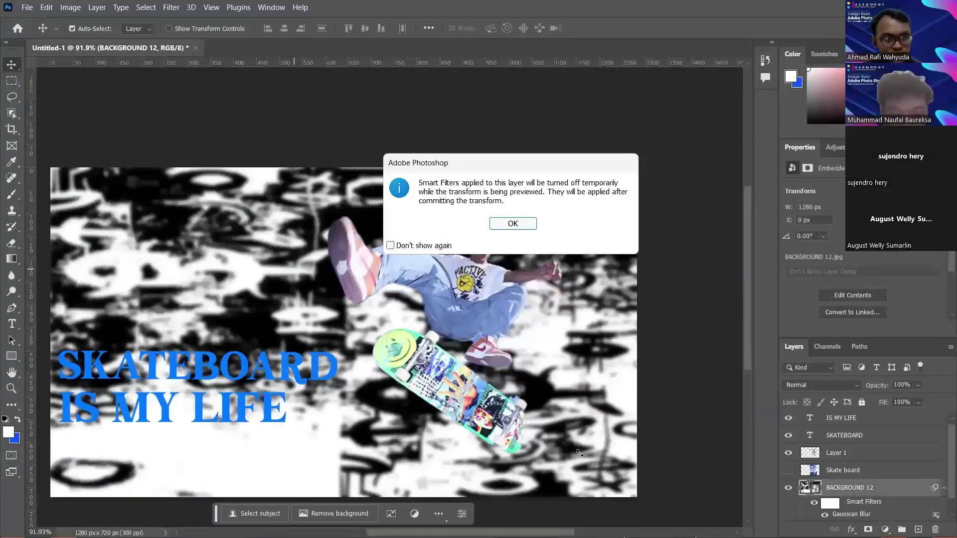
key(Return)
scroll(579, 456, down, 1)
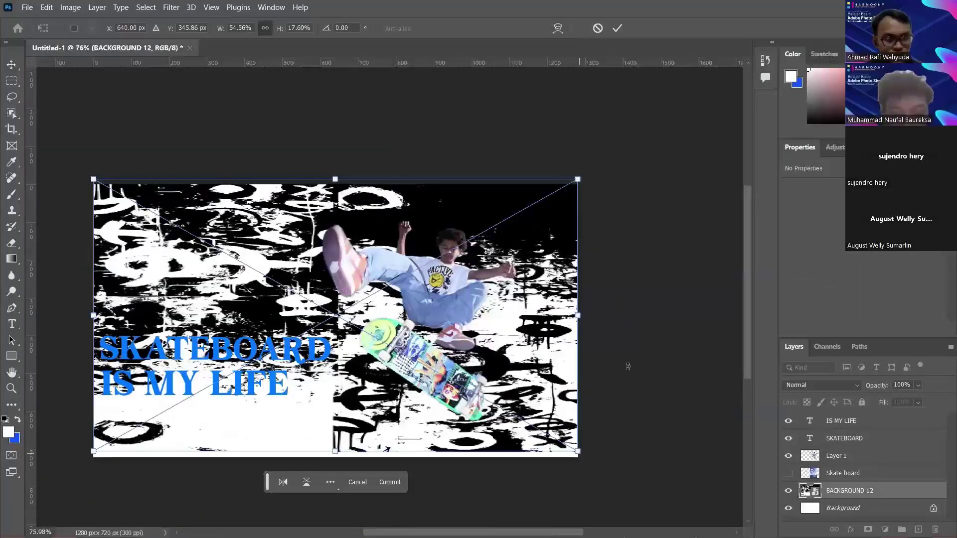
drag(578, 451, 591, 459)
key(Return)
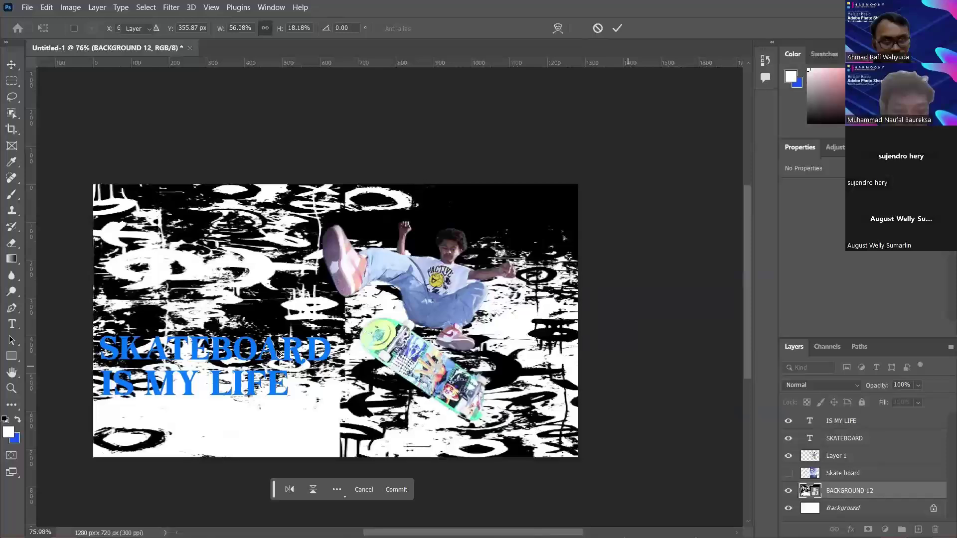
Move the SKATEBOARD and IS MY LIFE lines together slightly lower on the canvas
scroll(230, 383, down, 1)
click(233, 380)
shift+click(239, 353)
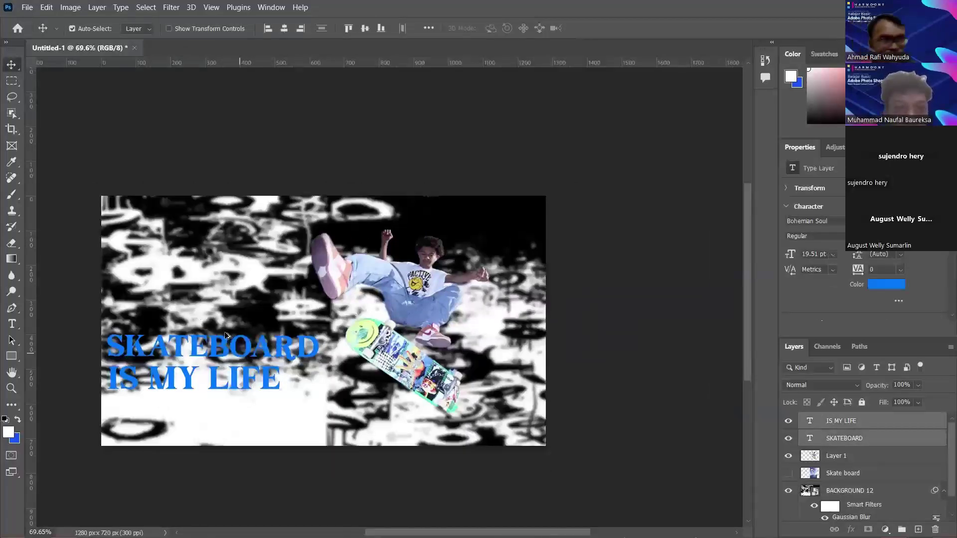
click(263, 302)
scroll(227, 336, up, 2)
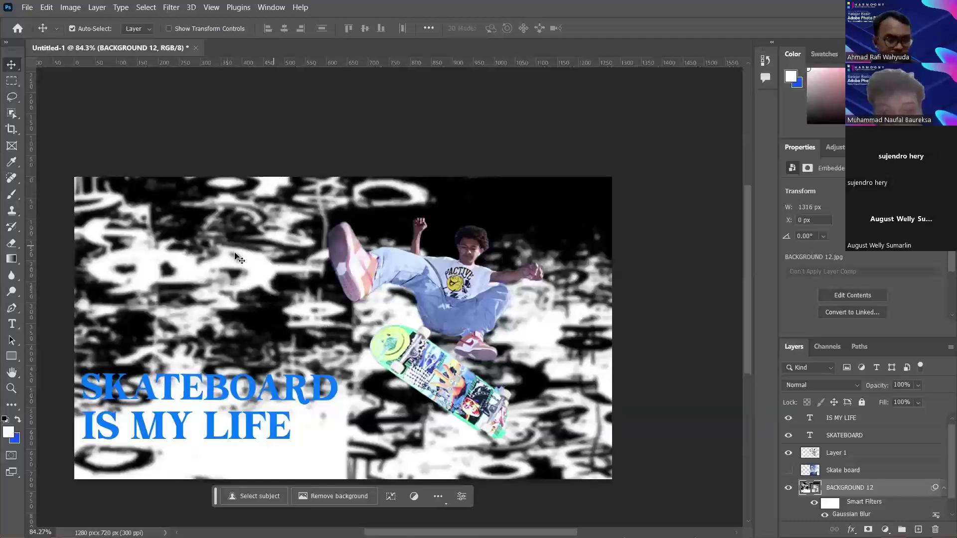
scroll(239, 258, down, 2)
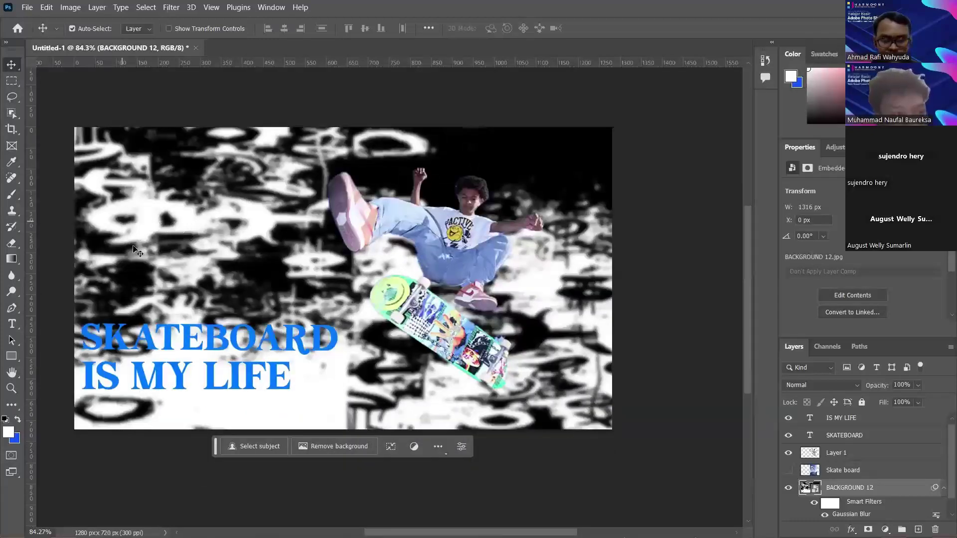
scroll(135, 249, up, 2)
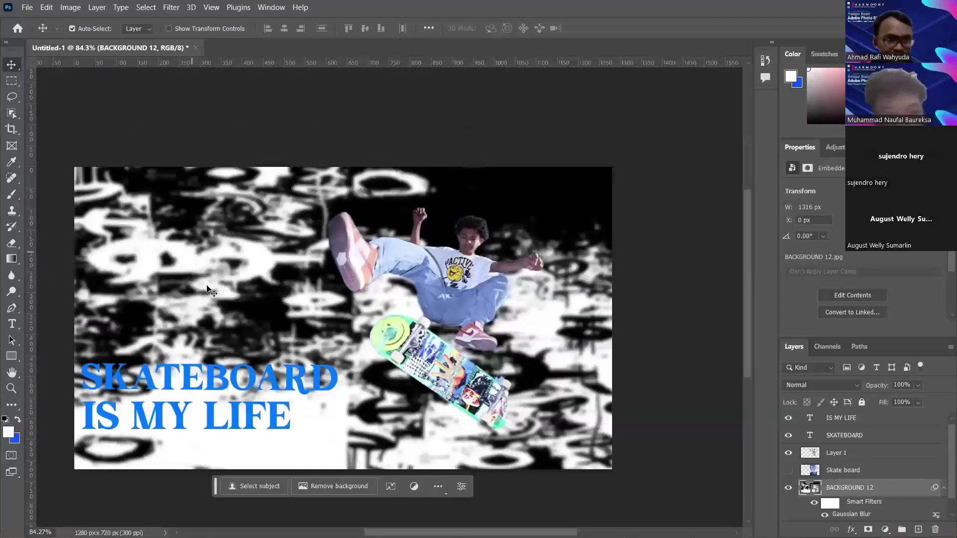
scroll(363, 230, down, 1)
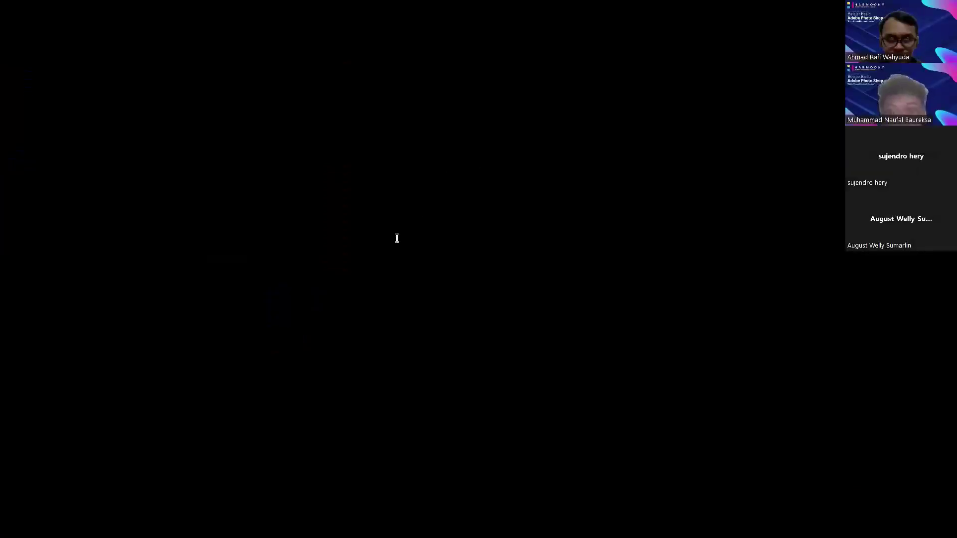
Switch to the Freepik website in the browser and search all assets for "Mockup logo"
scroll(330, 259, up, 3)
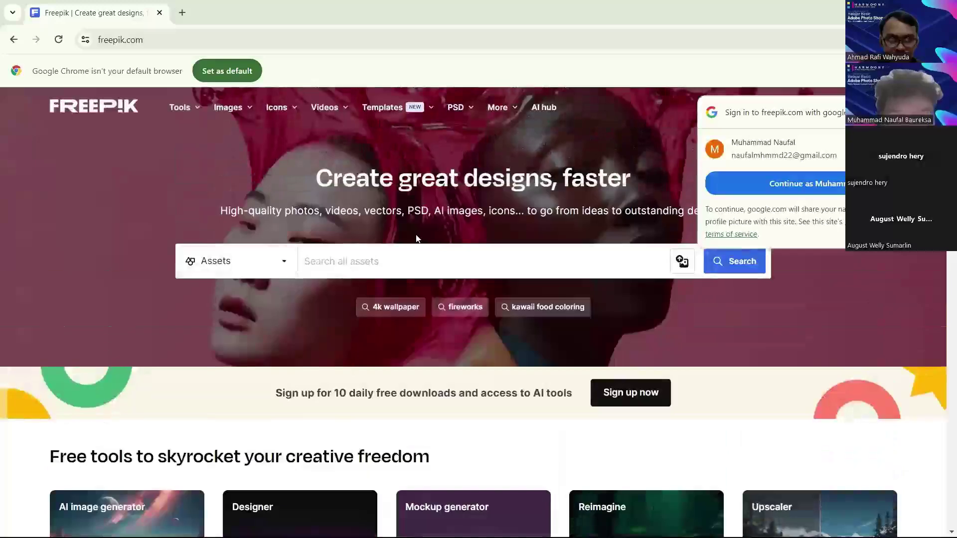
click(345, 258)
scroll(347, 262, down, 1)
scroll(359, 264, up, 2)
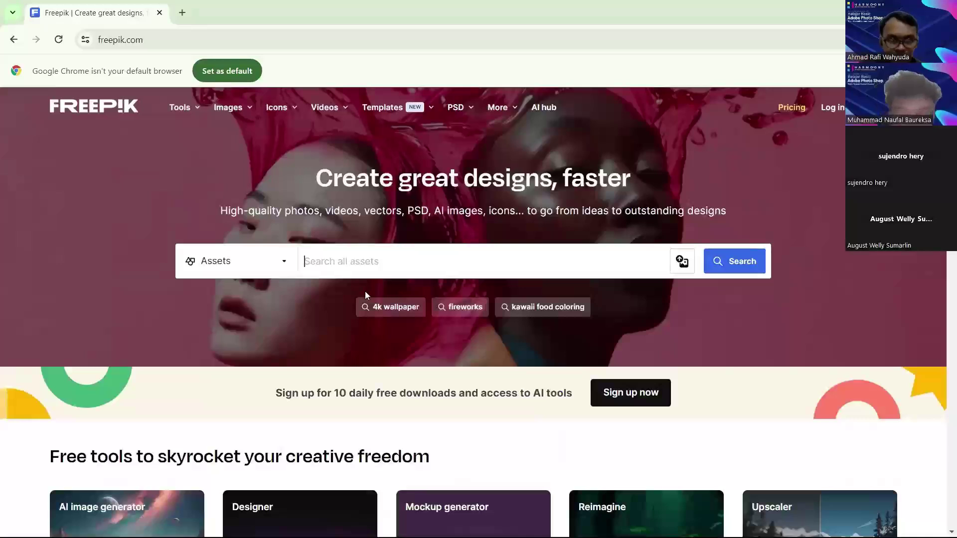
text(Mo)
key(BackSpace)
key(BackSpace)
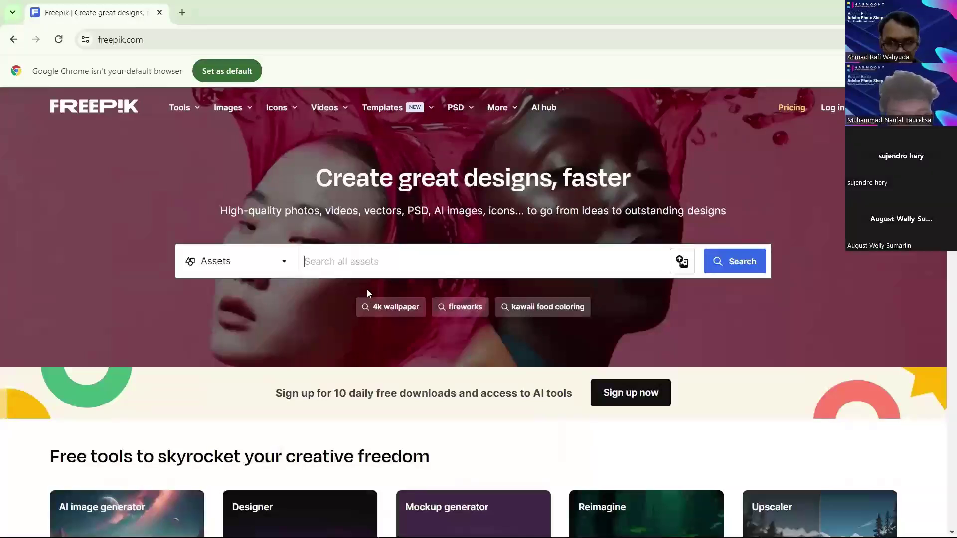
text(Mockup logo)
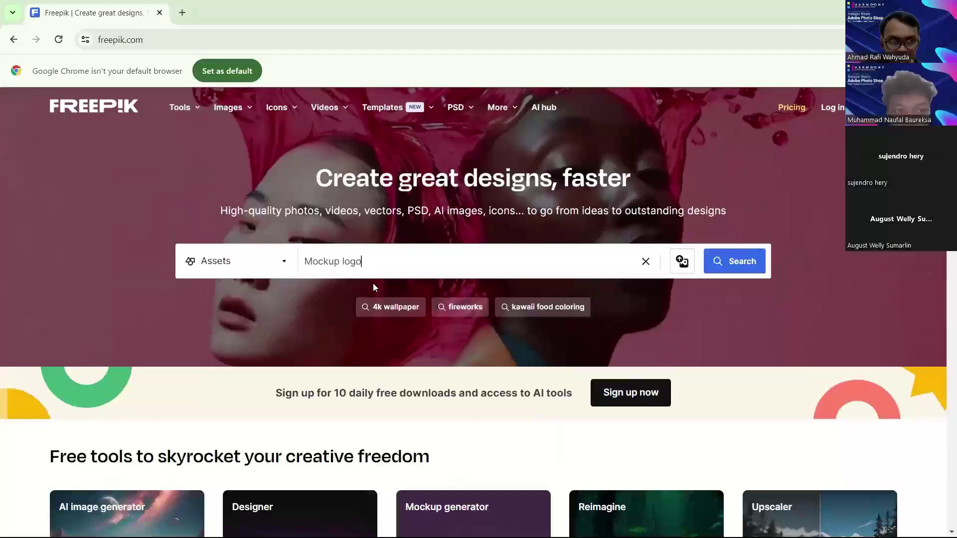
scroll(373, 283, down, 5)
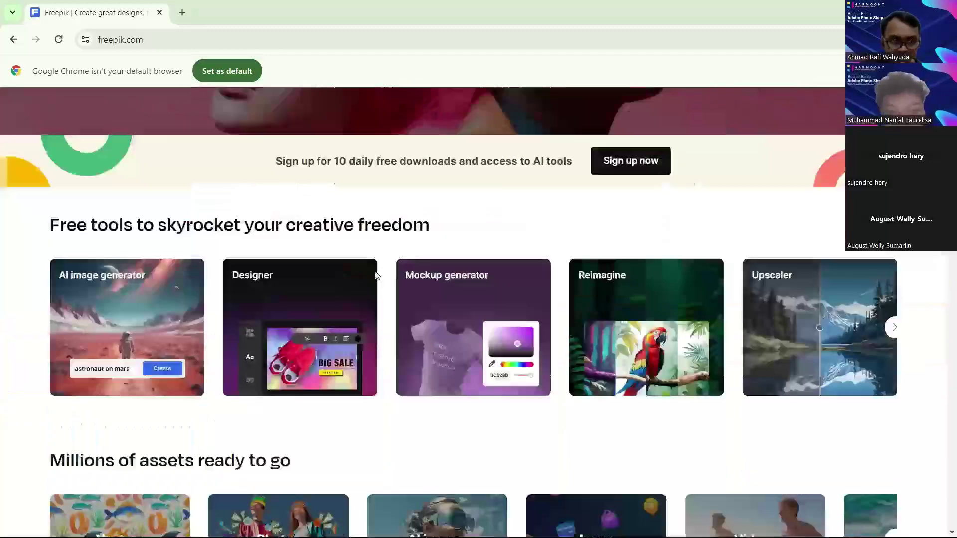
scroll(588, 277, down, 3)
scroll(489, 264, up, 8)
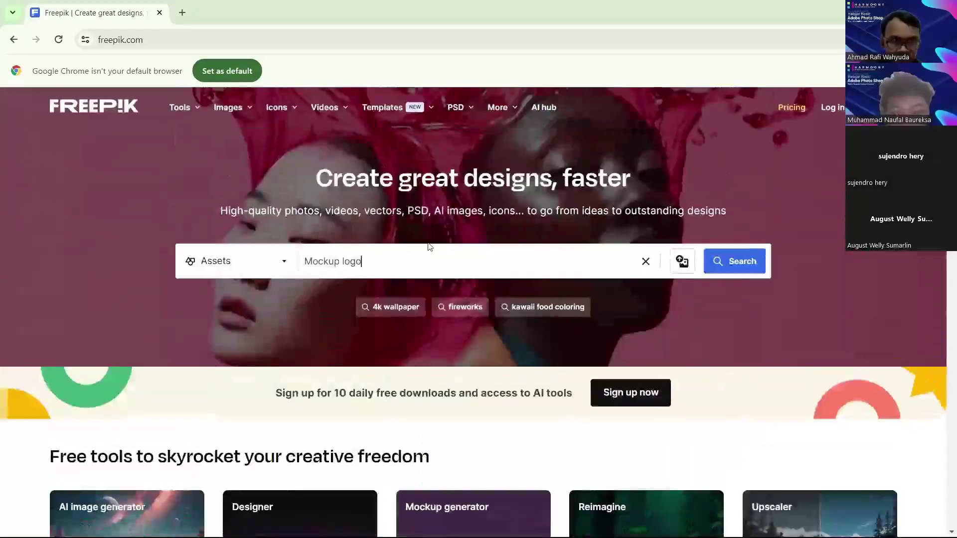
key(Return)
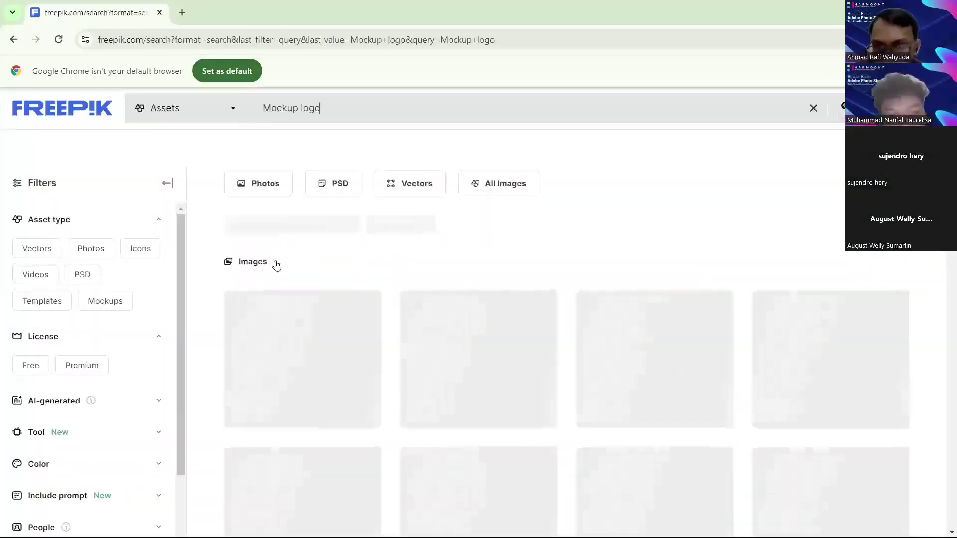
Browse the mockup search results and open the free PSD Logo Mockup Circular Hang Sign with the OMIDRE lettering
scroll(350, 324, down, 5)
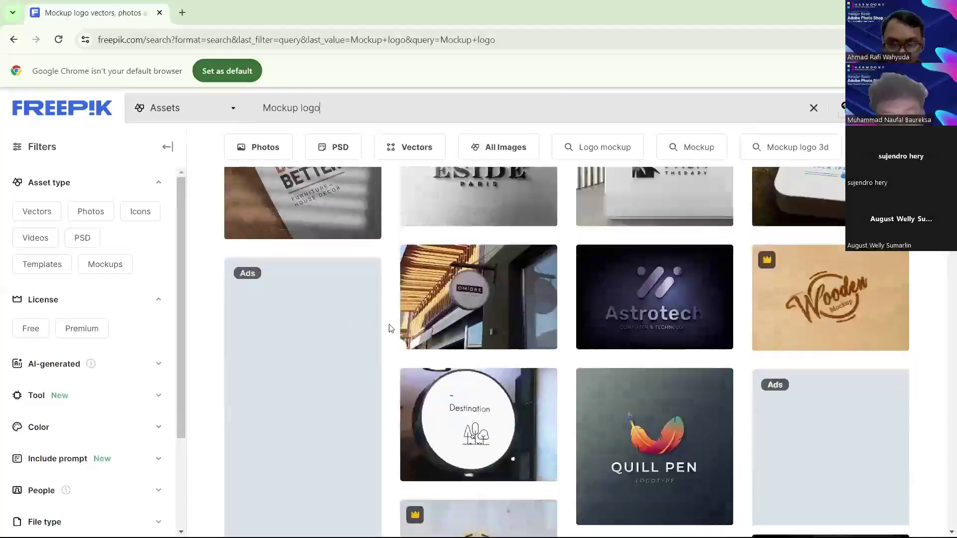
scroll(407, 299, up, 1)
scroll(406, 309, down, 3)
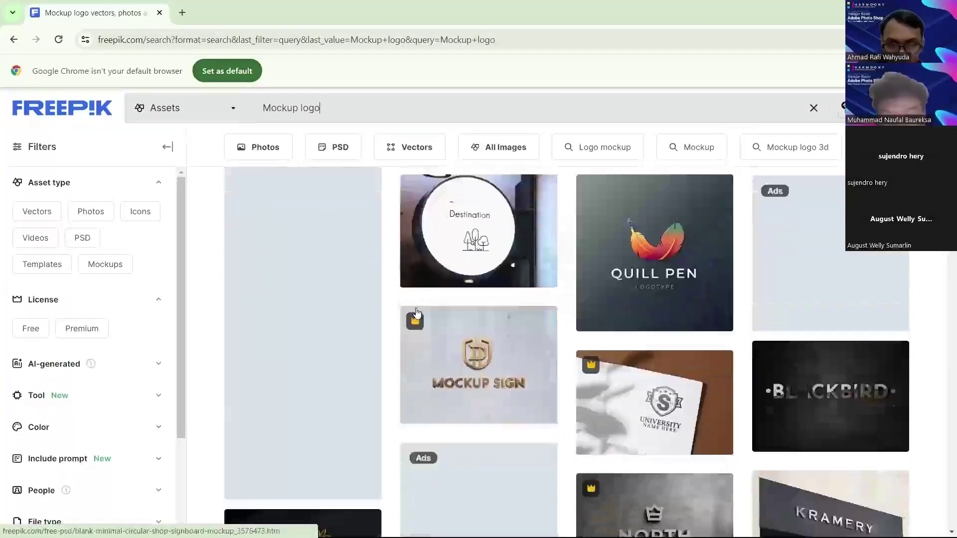
scroll(404, 319, up, 3)
scroll(396, 320, up, 2)
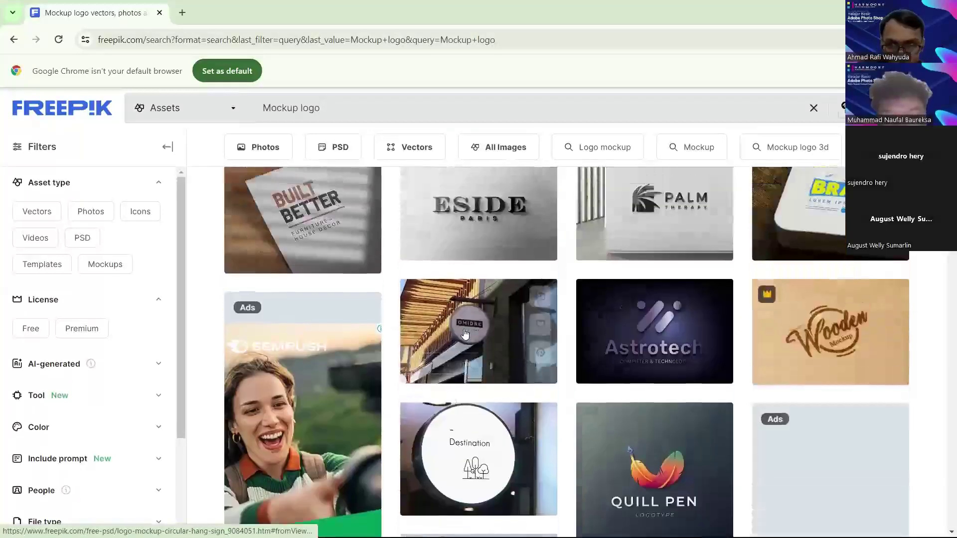
scroll(477, 319, down, 2)
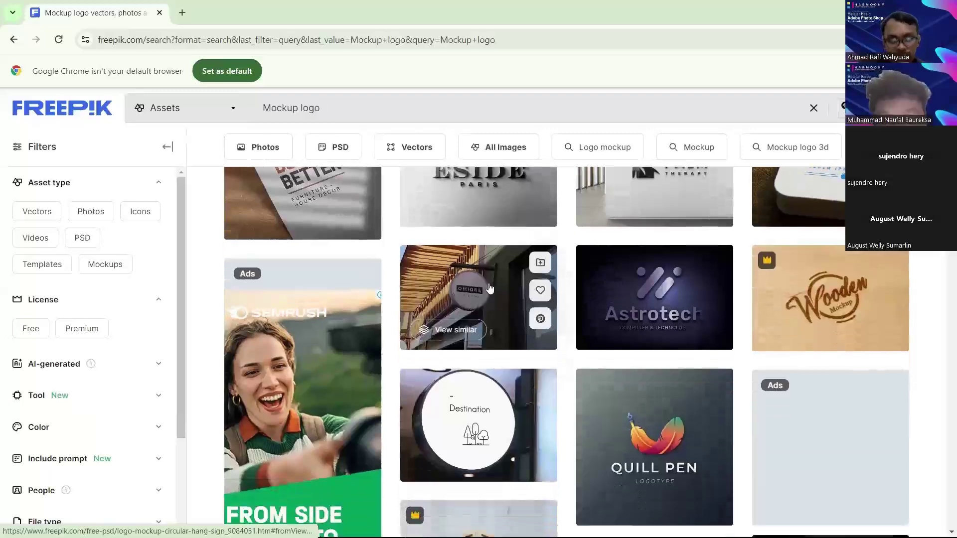
click(377, 286)
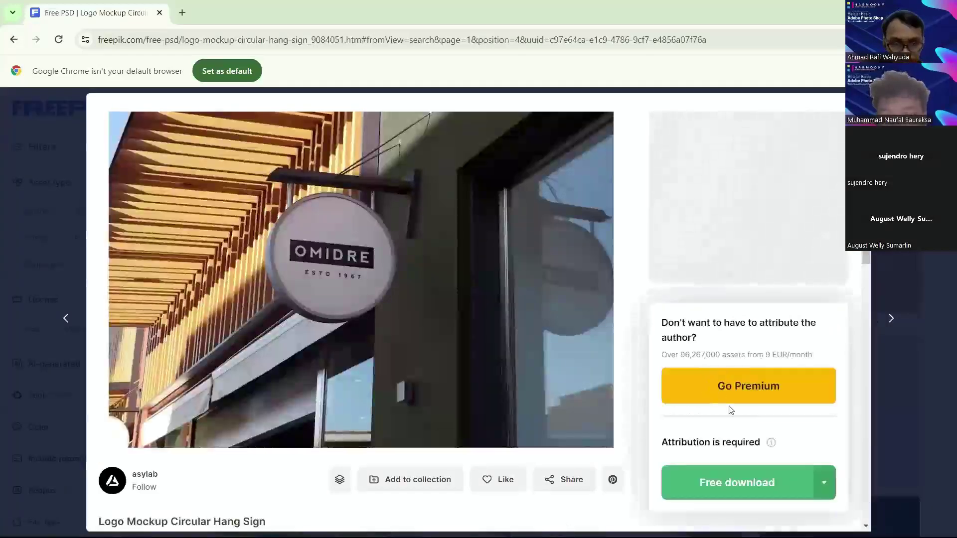
Download the Logo Mockup Circular Hang Sign in PSD format from its free download options
click(823, 479)
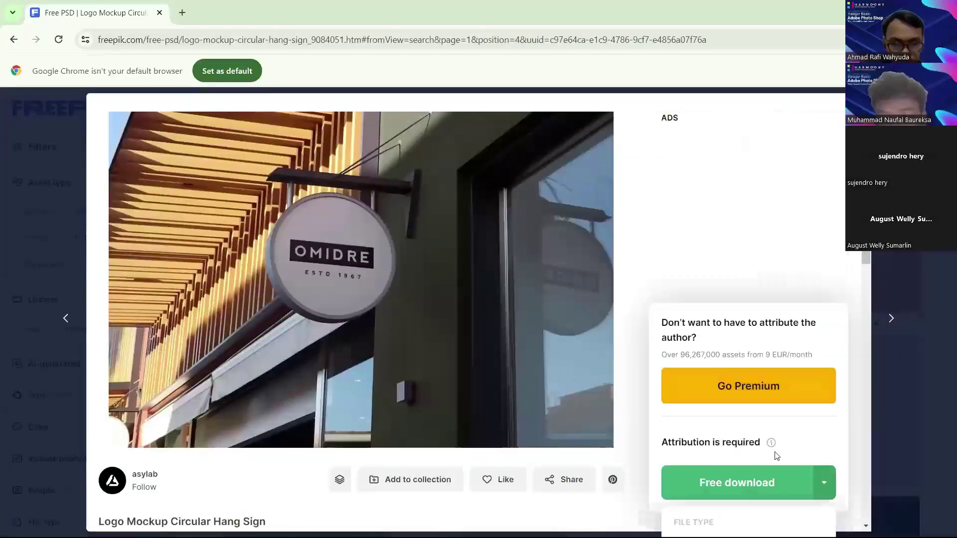
scroll(693, 522, down, 2)
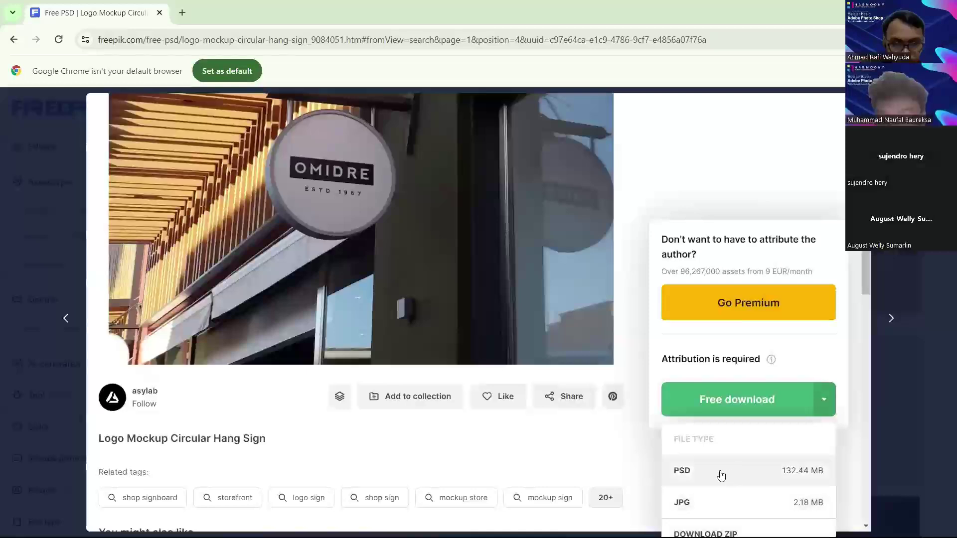
click(711, 480)
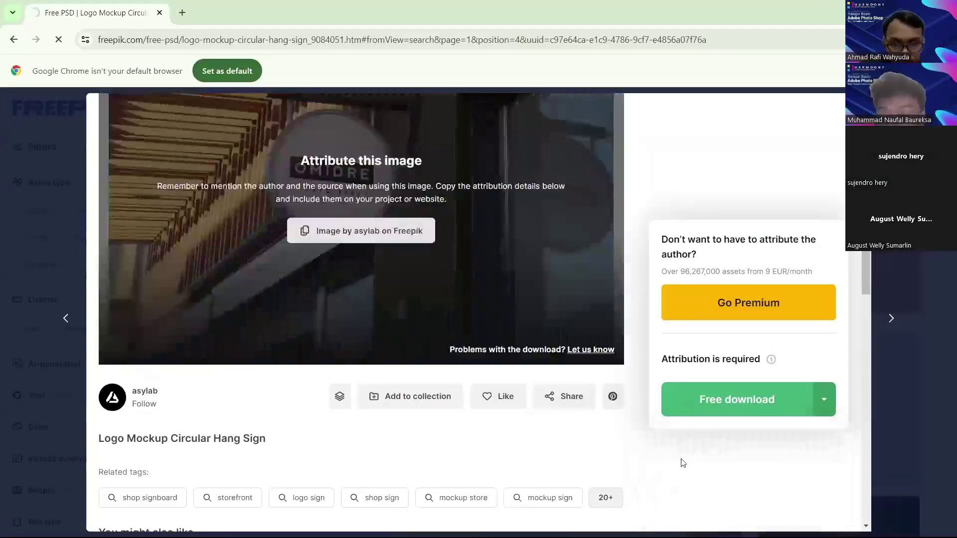
scroll(695, 117, up, 2)
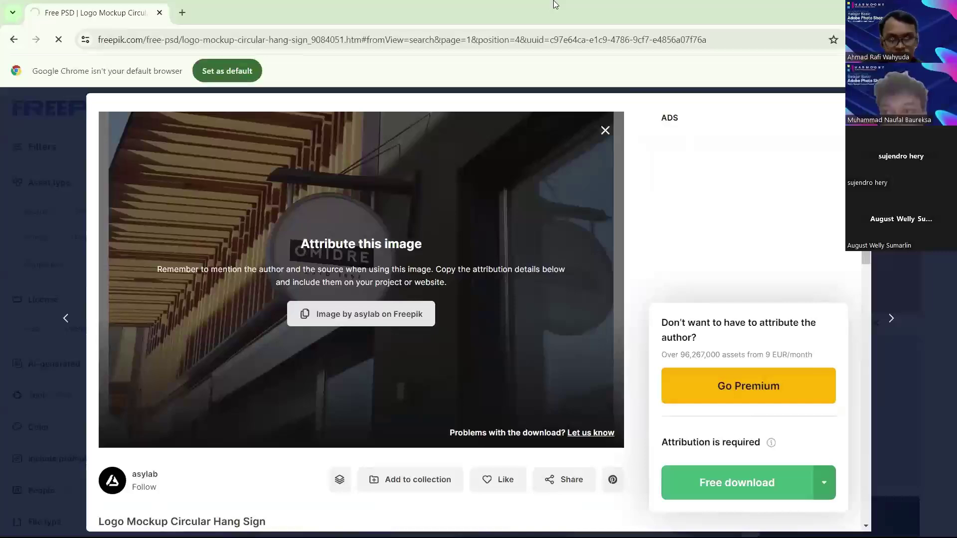
Look through the related mockups, then return to the "Mockup logo" search results and examine further designs
scroll(515, 231, down, 10)
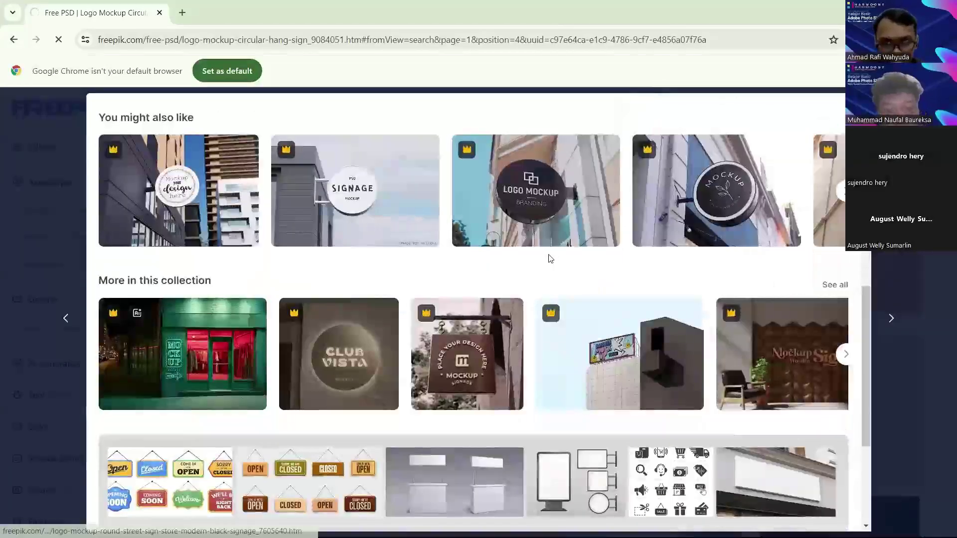
scroll(550, 258, down, 4)
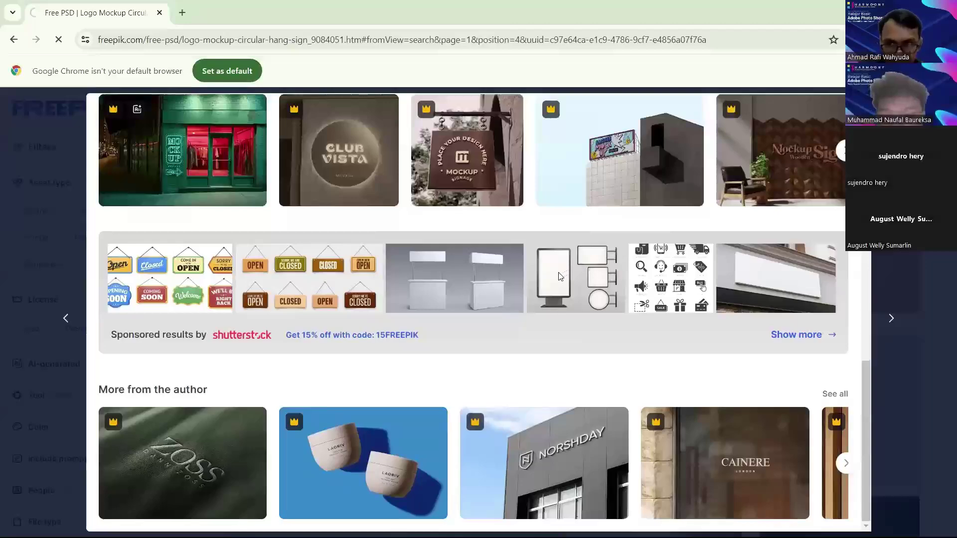
key(Escape)
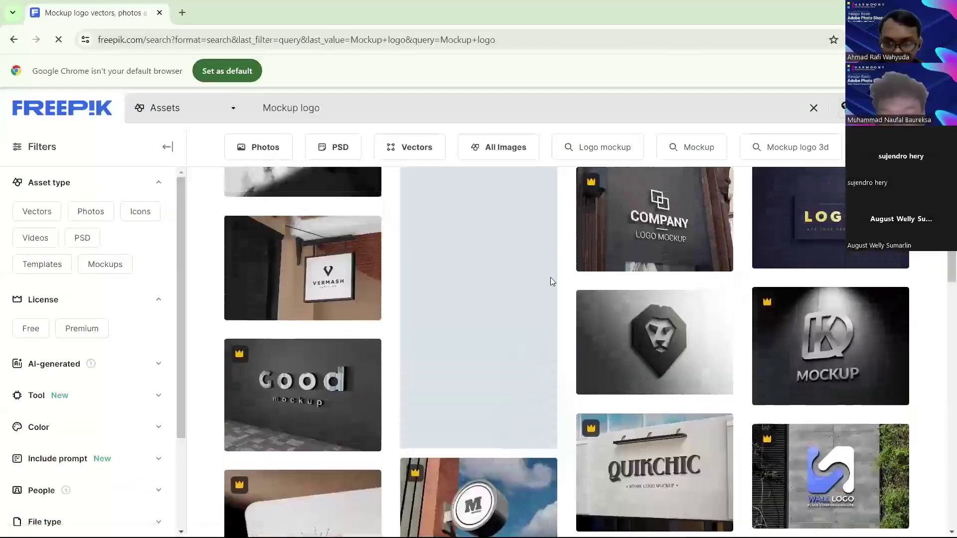
scroll(552, 273, down, 10)
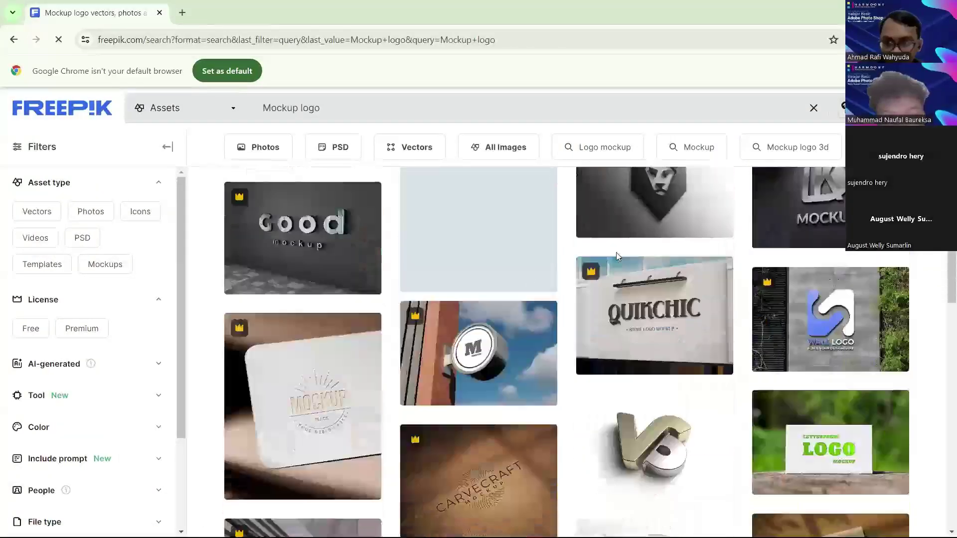
scroll(554, 269, down, 10)
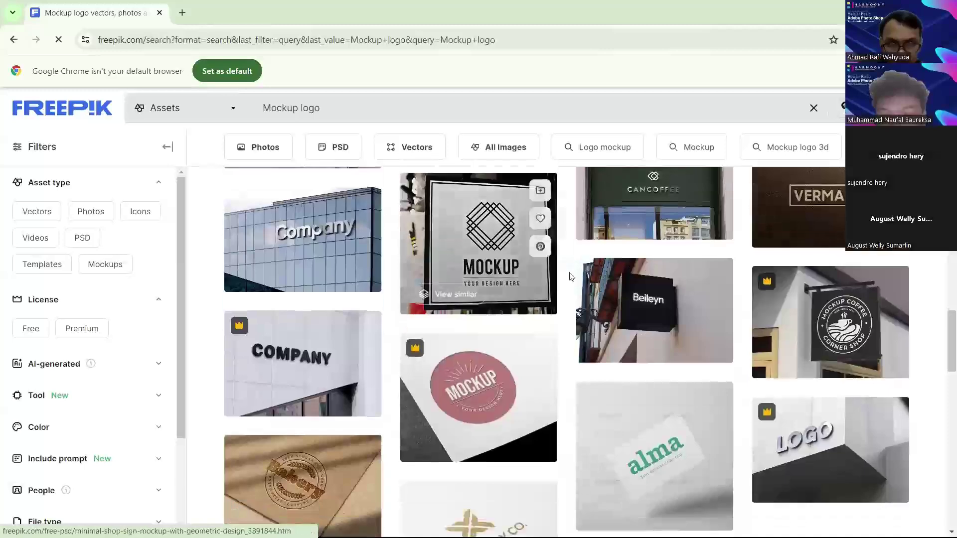
scroll(577, 279, up, 3)
scroll(647, 250, up, 3)
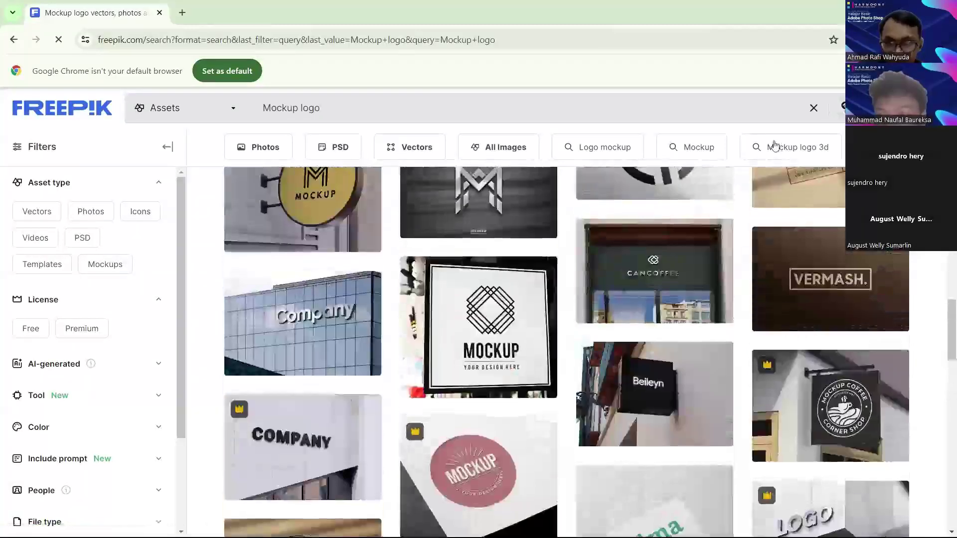
scroll(548, 195, down, 2)
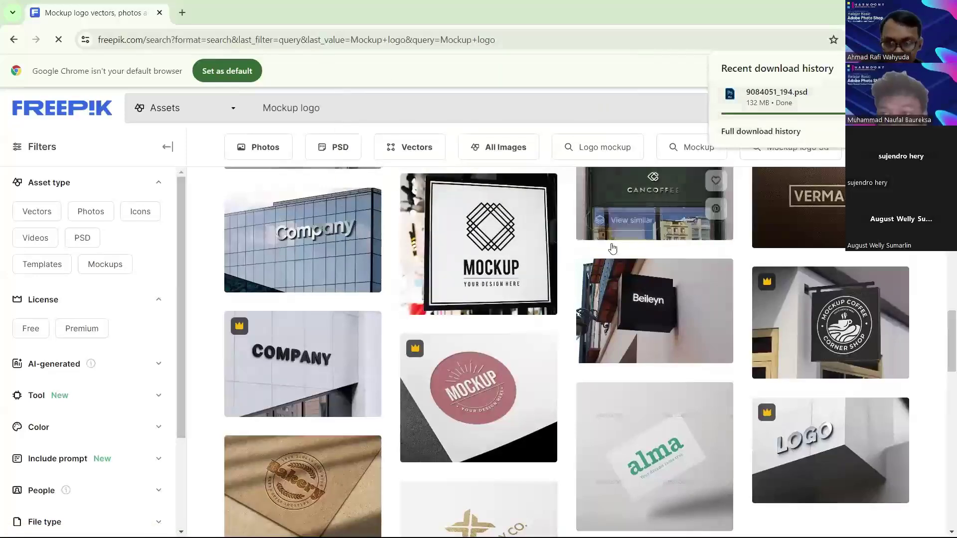
scroll(613, 249, down, 4)
scroll(728, 165, up, 4)
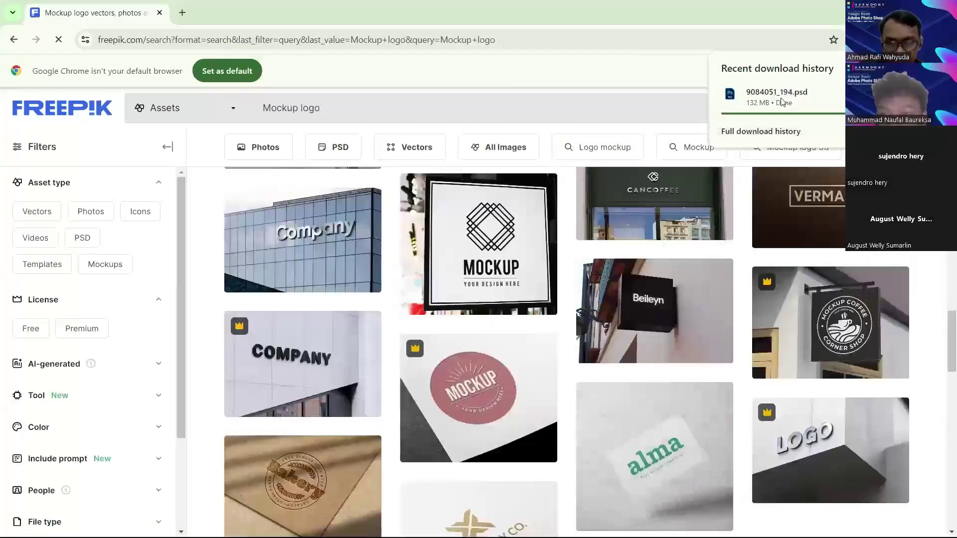
scroll(581, 293, down, 6)
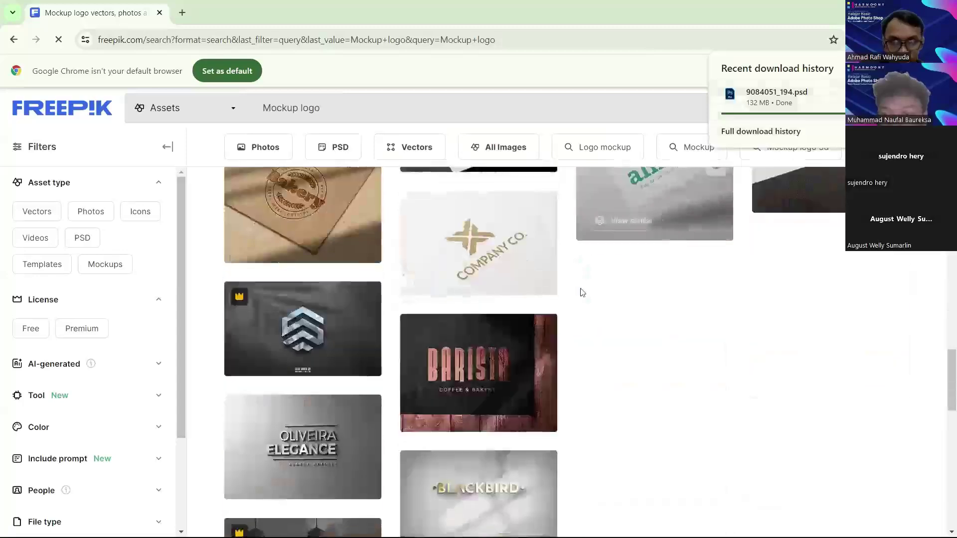
scroll(645, 310, up, 4)
scroll(651, 269, up, 3)
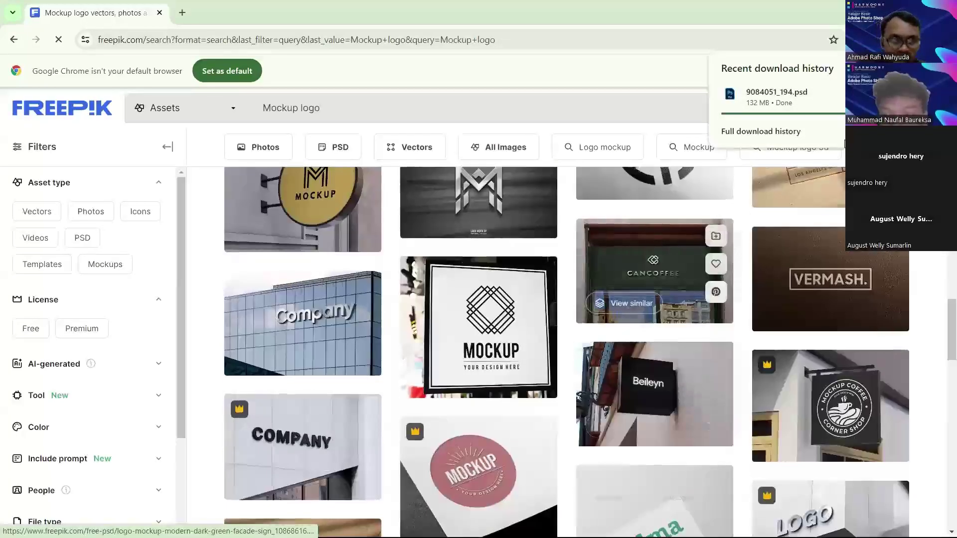
scroll(654, 247, down, 3)
Open the downloaded mockup file 9084051_194.psd in Photoshop and clear the layer selection
click(654, 247)
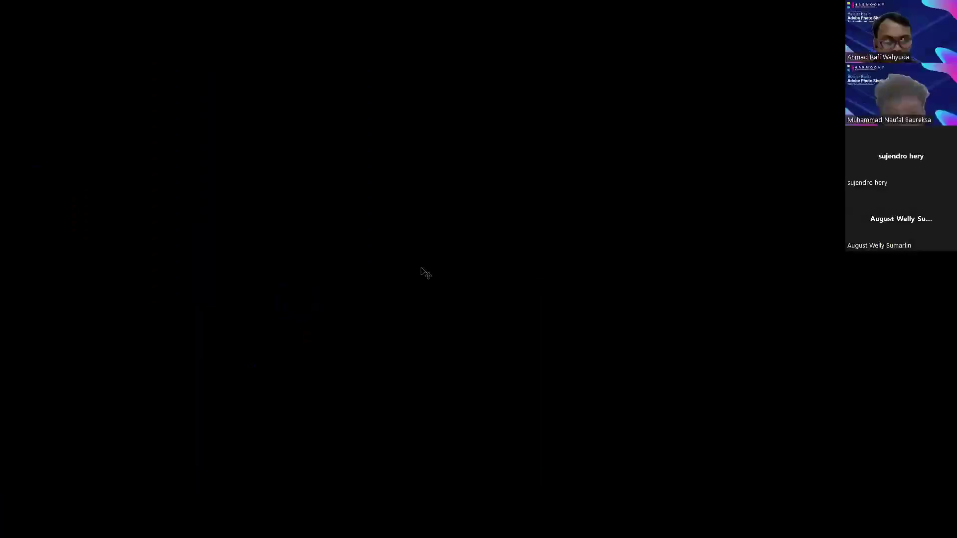
scroll(483, 268, down, 2)
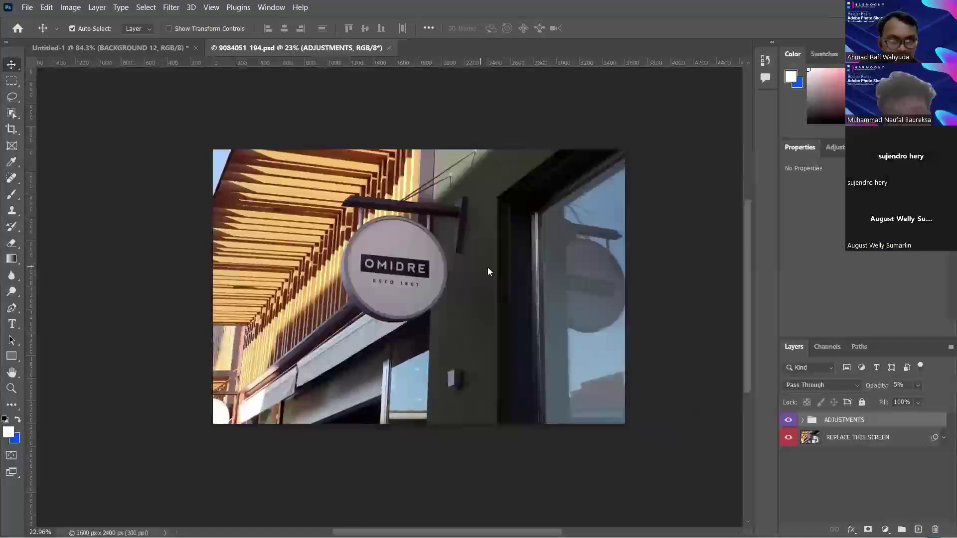
click(295, 225)
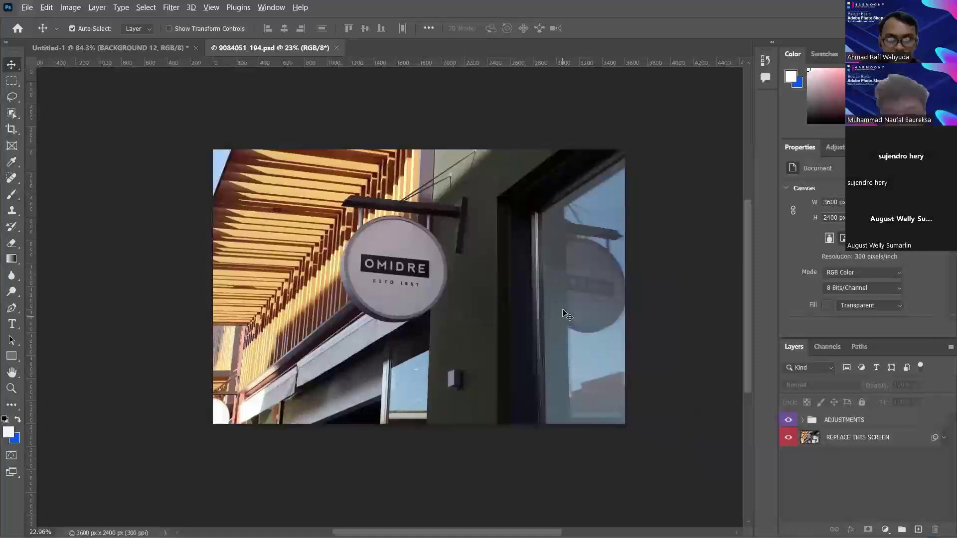
scroll(564, 314, down, 2)
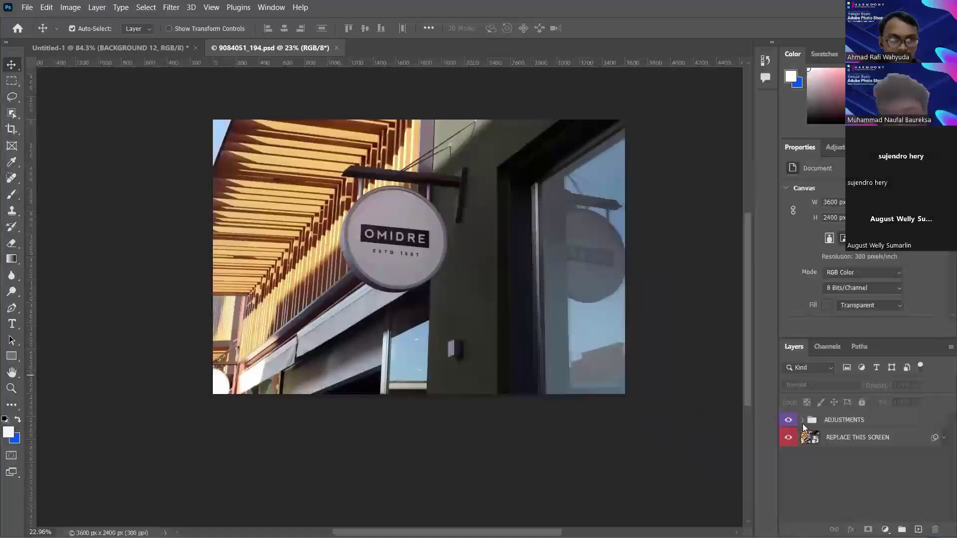
Expand the ADJUSTMENTS group and select its LIGHT layer to examine how the mockup is built
click(802, 424)
click(802, 420)
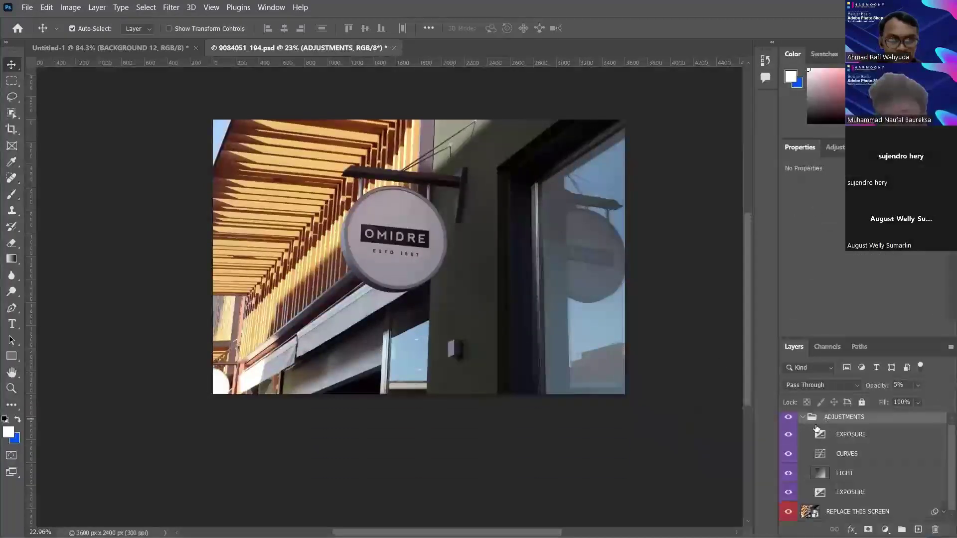
click(880, 468)
scroll(418, 299, down, 3)
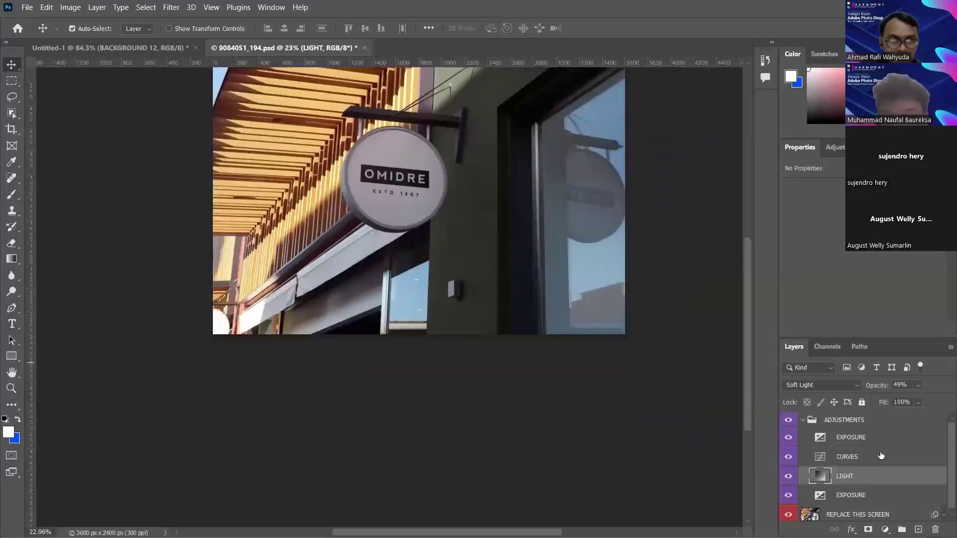
scroll(869, 464, down, 1)
Open the contents of the REPLACE THIS SCREEN smart object for editing
click(872, 512)
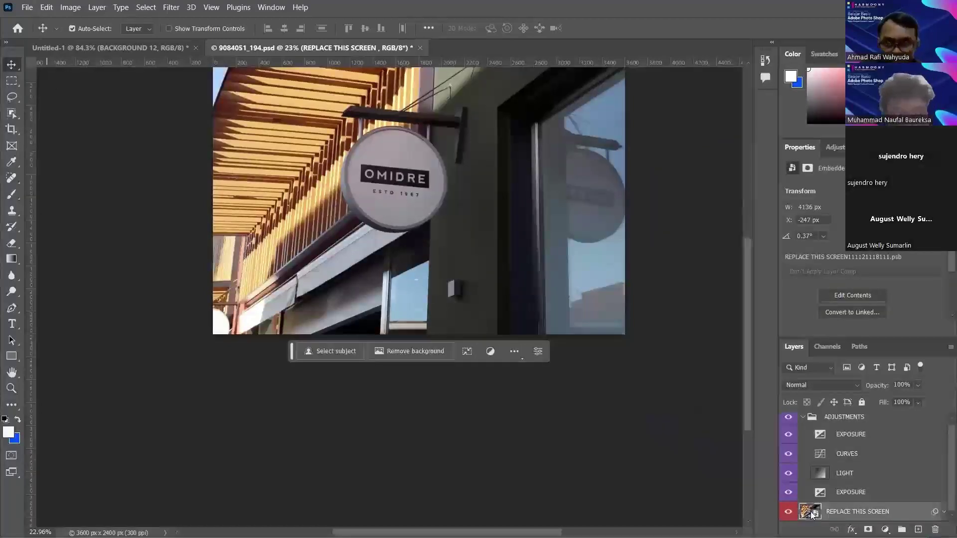
double_click(499, 228)
key(Return)
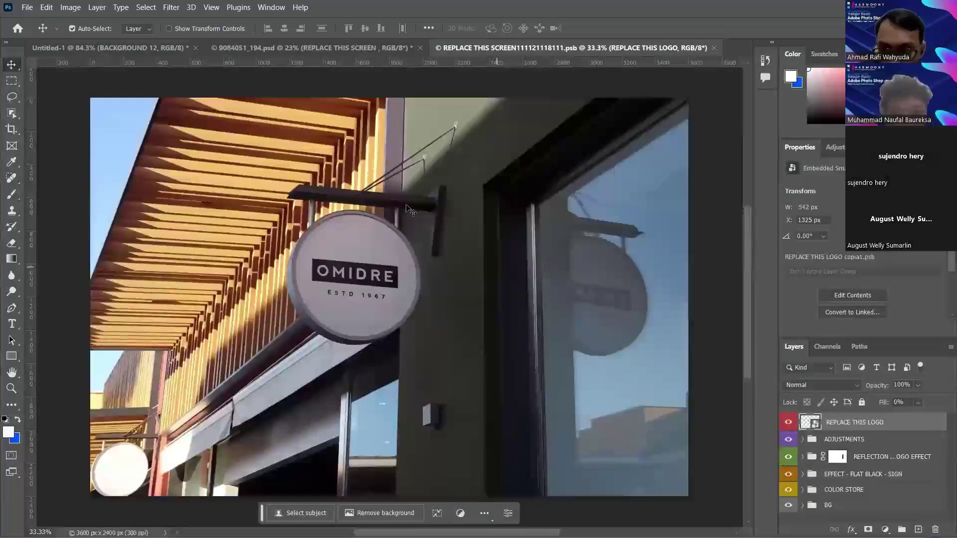
scroll(567, 92, down, 2)
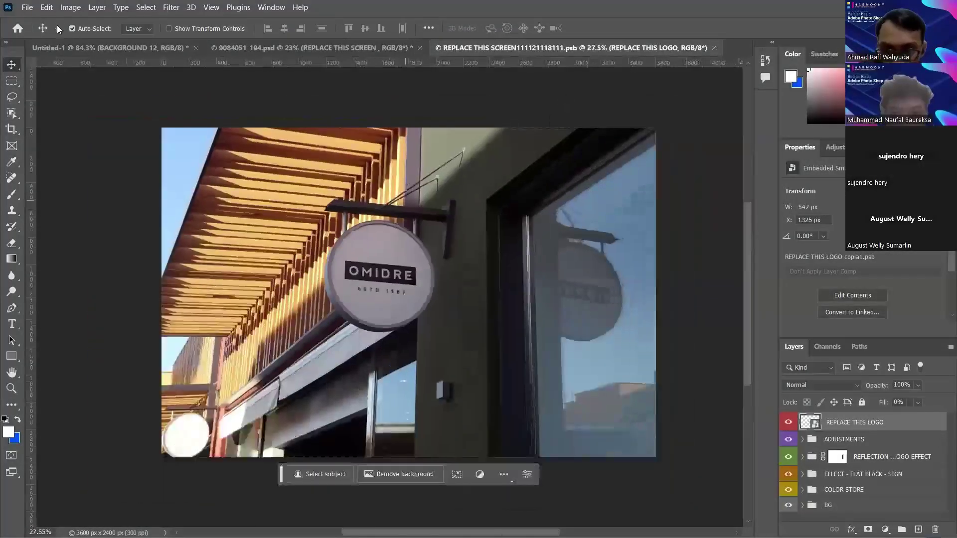
Check the main mockup document 9084051_194.psd and return to the REPLACE THIS SCREEN smart object document
click(312, 48)
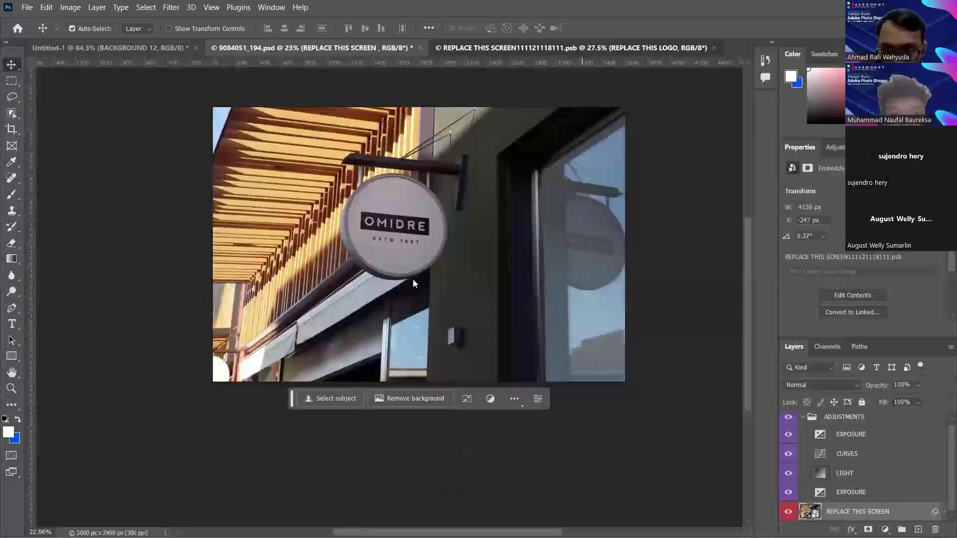
scroll(413, 280, up, 1)
key(ctrl+Tab)
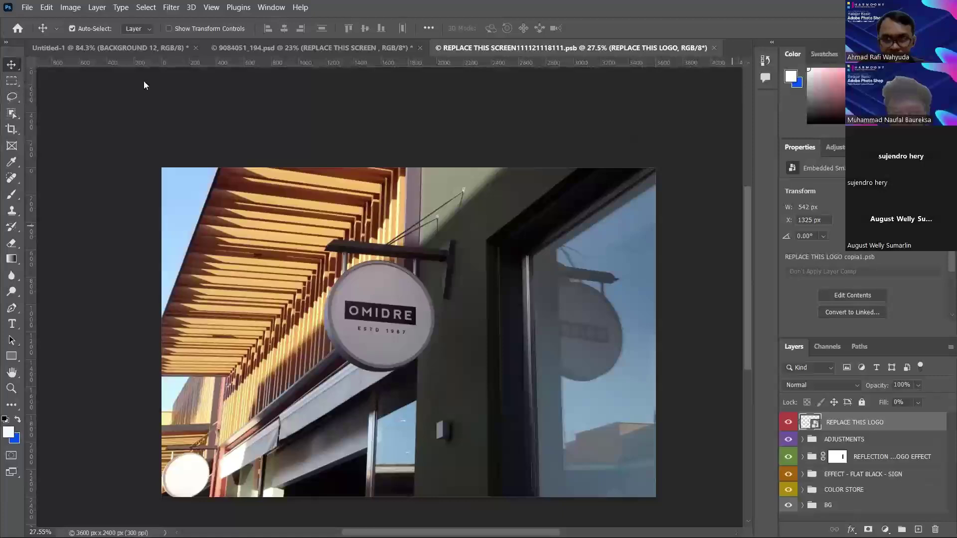
Place the logo2 image at 53.33% scale as a new layer above REPLACE THIS LOGO
scroll(458, 260, down, 3)
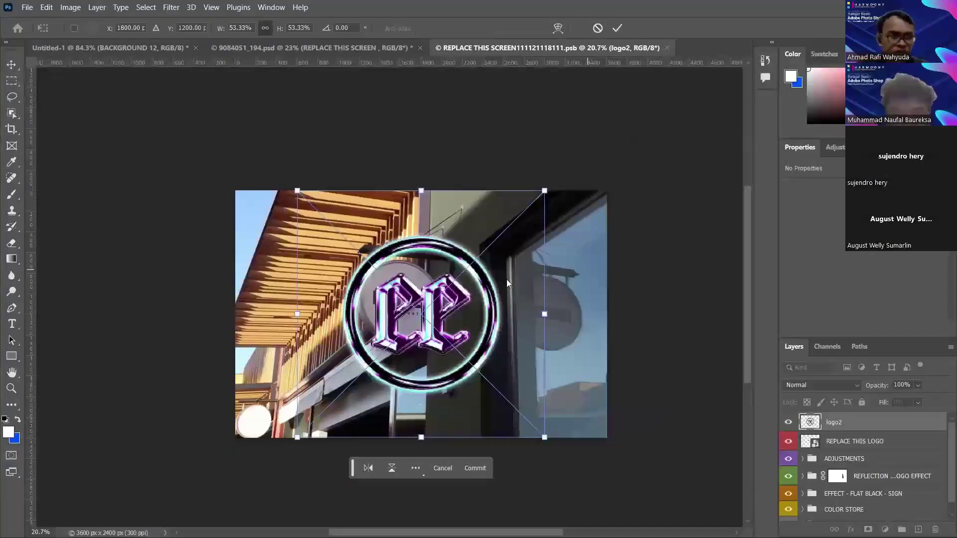
key(alt+space)
key(Escape)
scroll(616, 258, down, 1)
key(alt+space)
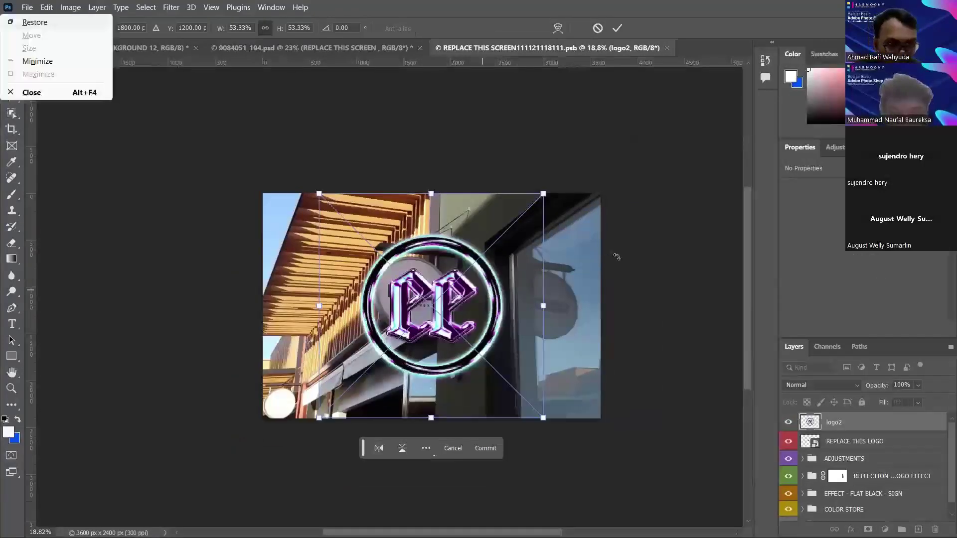
key(Escape)
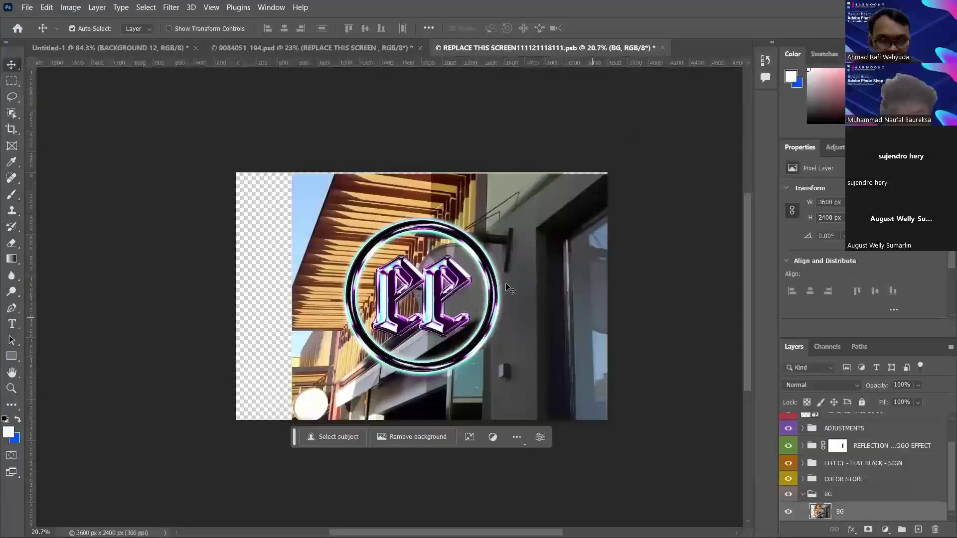
Undo the BG layer's move and reposition the logo2 layer over the round sign at about X 693 px
key(ctrl+z)
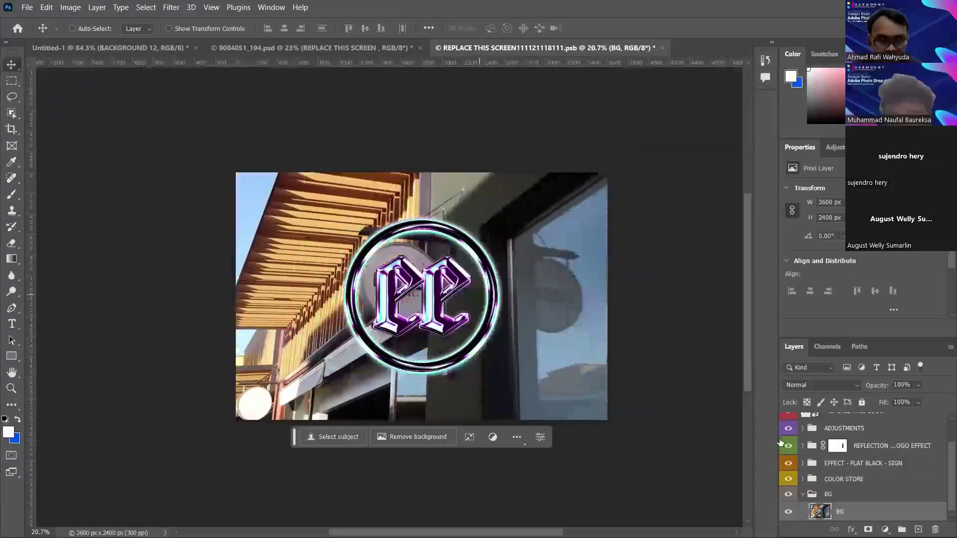
key(ctrl+z)
click(344, 52)
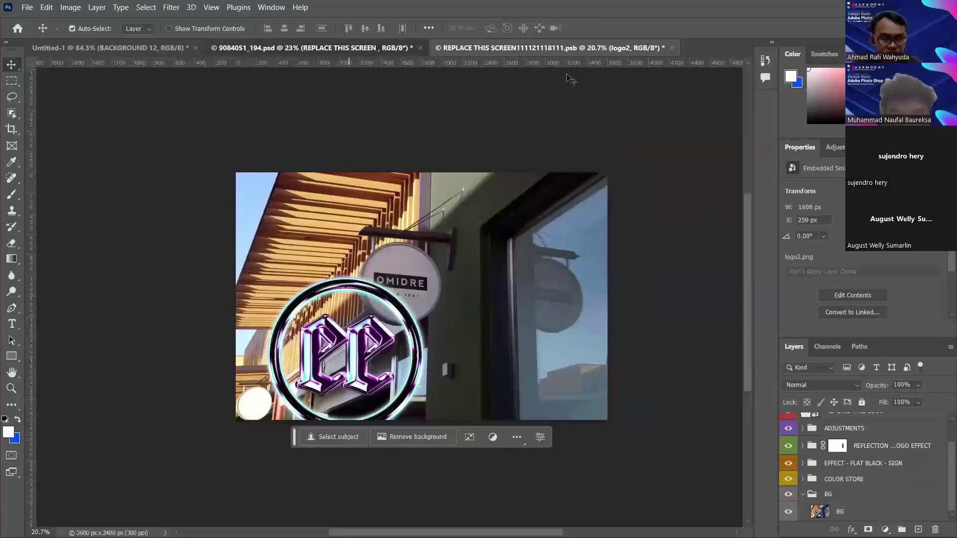
click(568, 49)
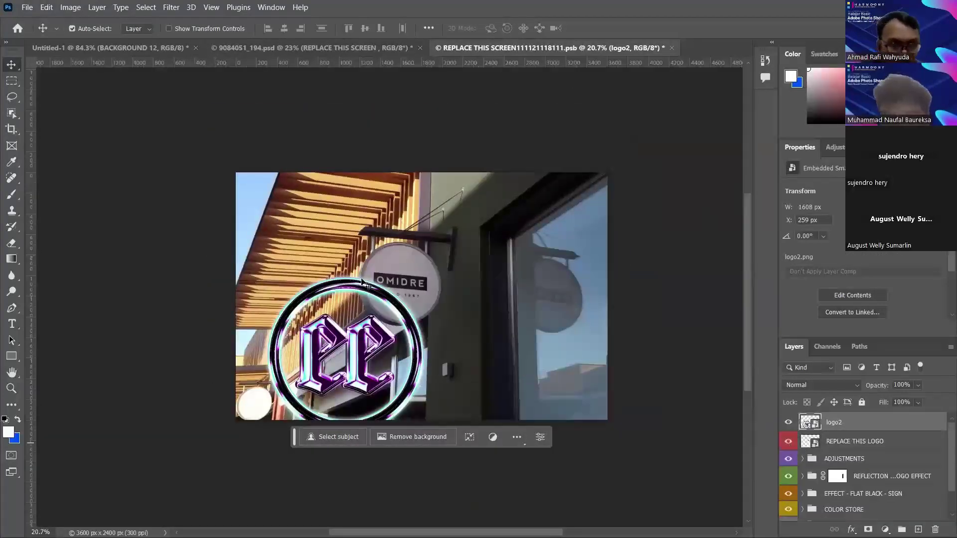
drag(371, 344, 408, 271)
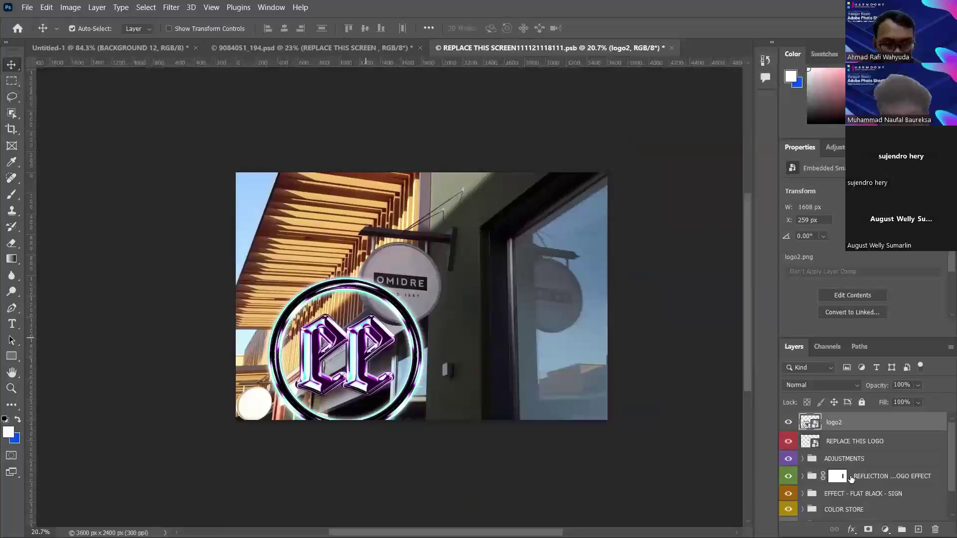
Hide the REPLACE THIS LOGO layer and the ADJUSTMENTS, EFFECT - FLAT BLACK - SIGN, COLOR STORE and BG groups
click(787, 441)
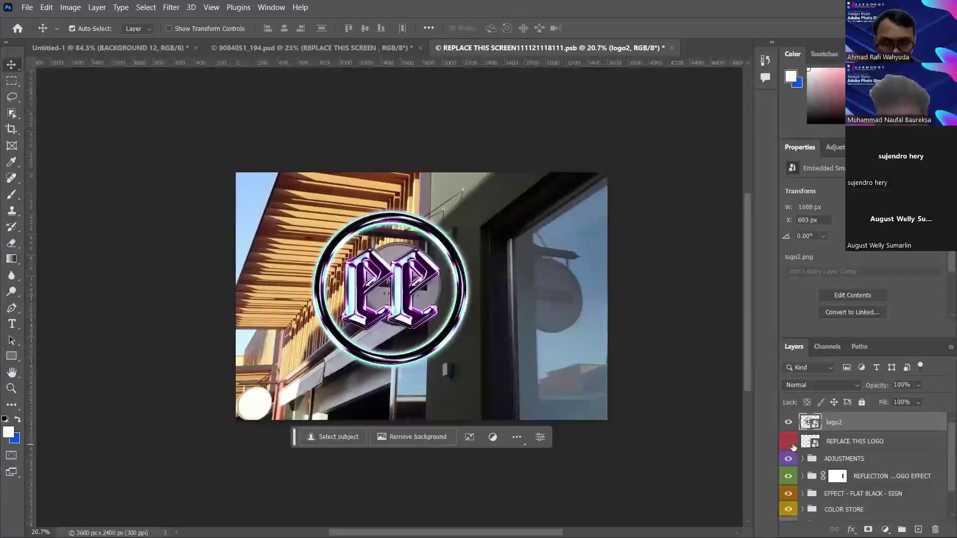
scroll(791, 478, down, 2)
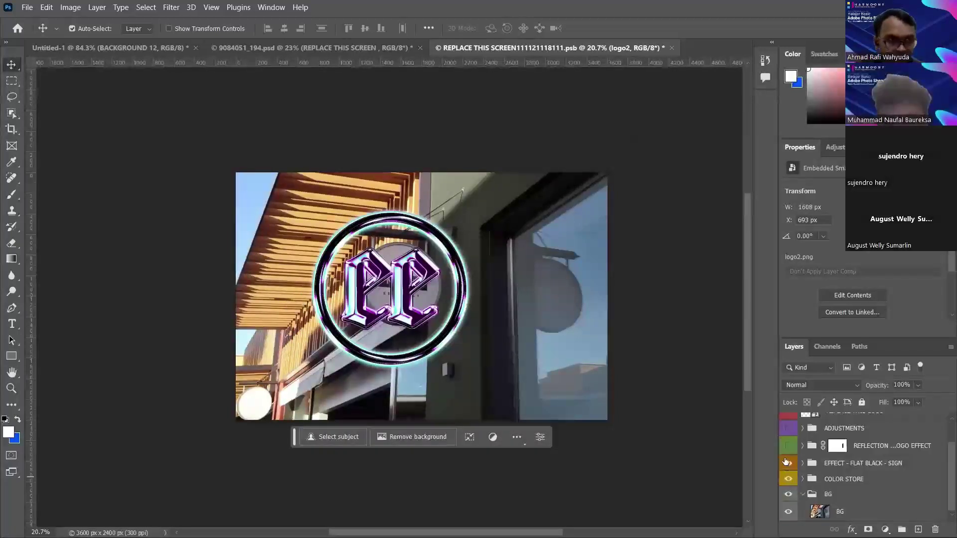
click(789, 465)
click(788, 479)
click(788, 494)
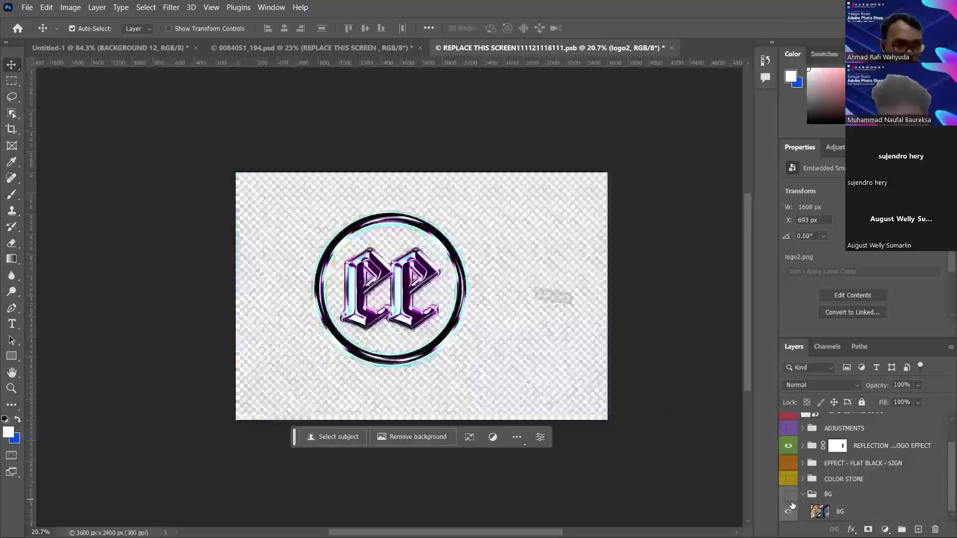
Show the BG and COLOR STORE groups, then scale the logo2 layer to 26.62% and centre it on the round sign
click(789, 493)
click(788, 479)
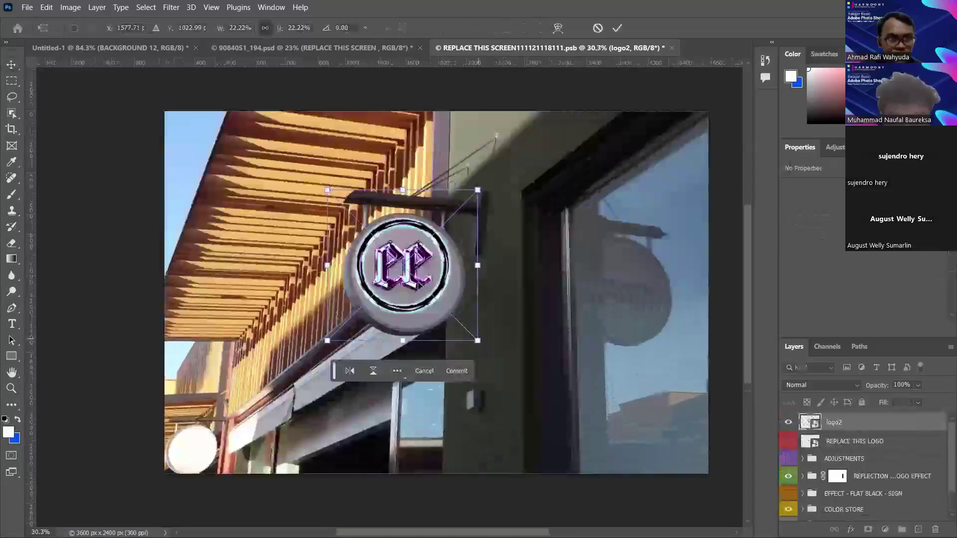
drag(478, 190, 497, 179)
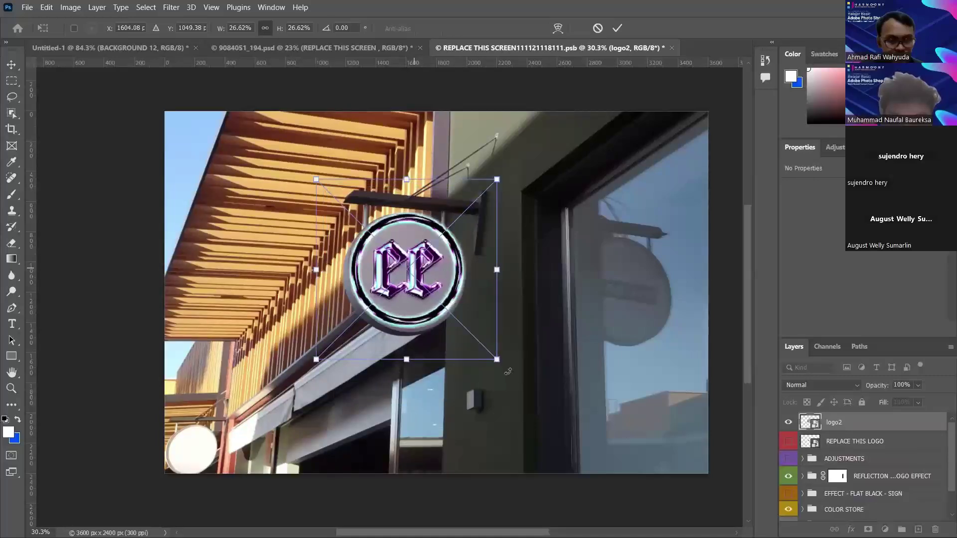
drag(414, 268, 413, 266)
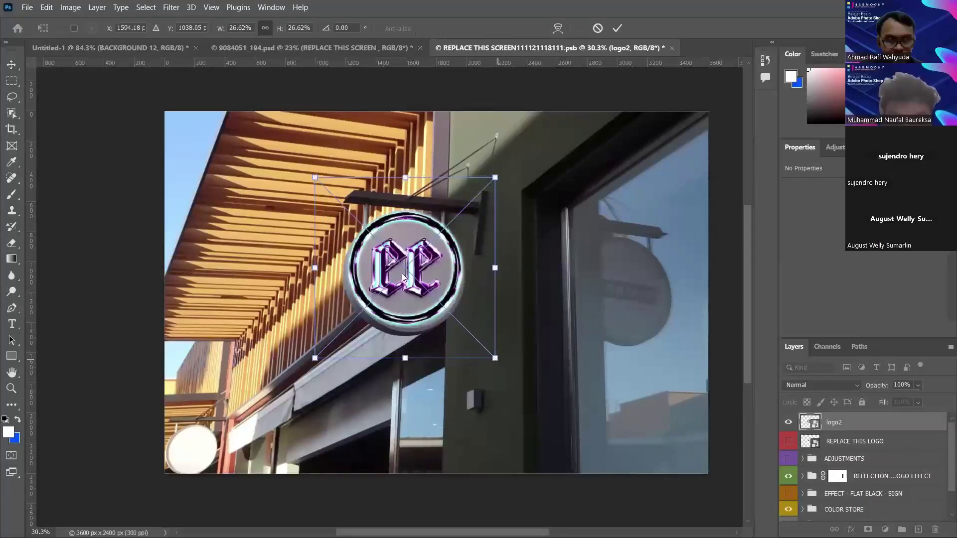
key(Return)
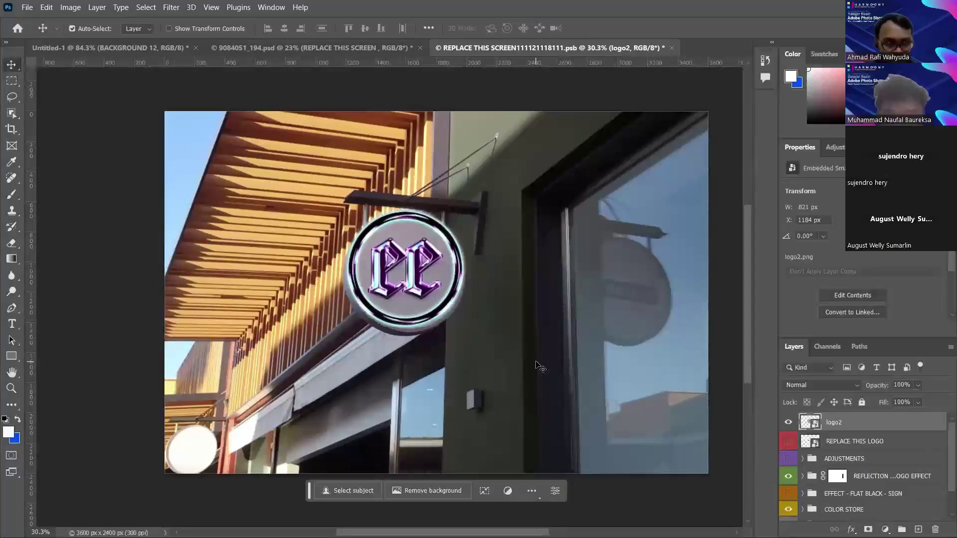
Show the ADJUSTMENTS group and the REPLACE THIS LOGO layer, and toggle the EFFECT - FLAT BLACK - SIGN group on and off
click(792, 459)
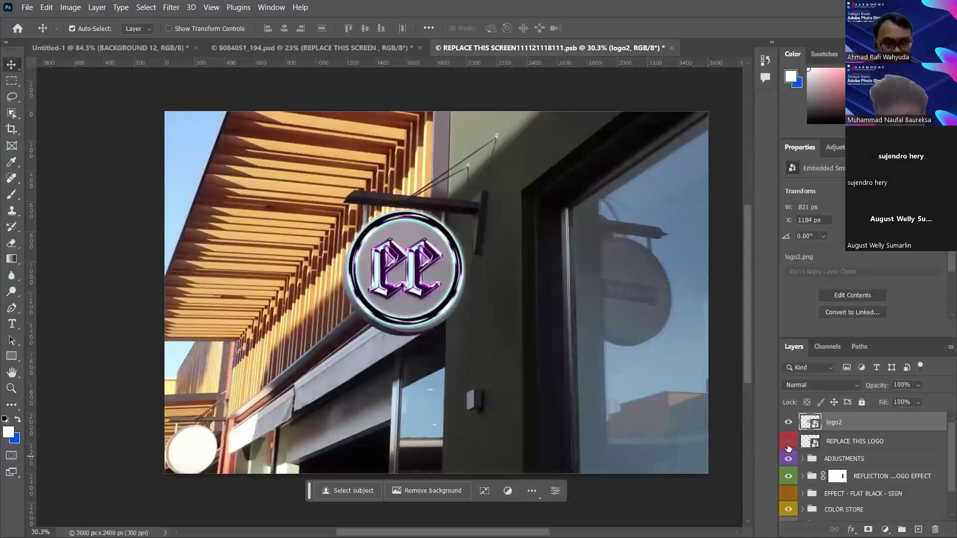
click(789, 444)
scroll(790, 454, down, 2)
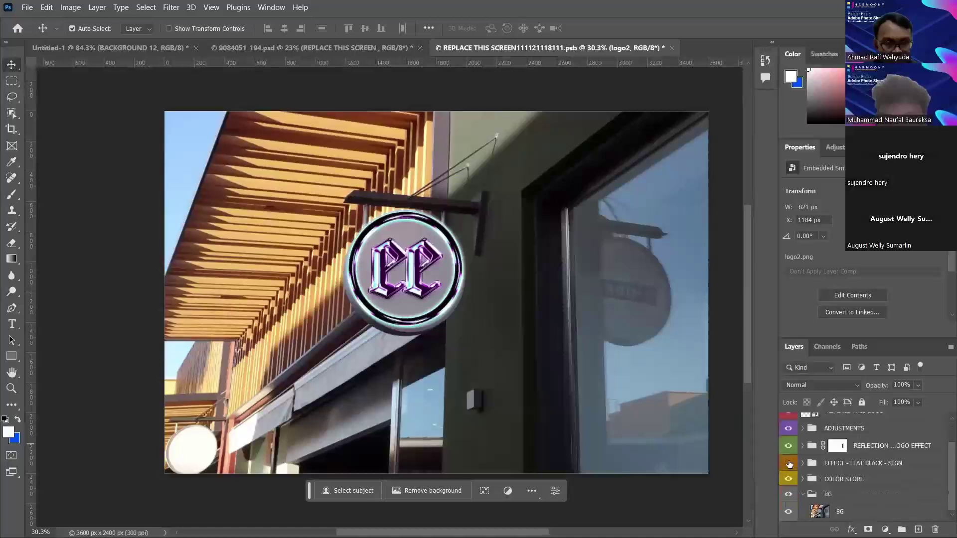
click(787, 463)
click(788, 463)
scroll(816, 457, up, 2)
Save the REPLACE THIS SCREEN smart object and switch to 9084051_194.psd to update the sign in the mockup
key(ctrl)
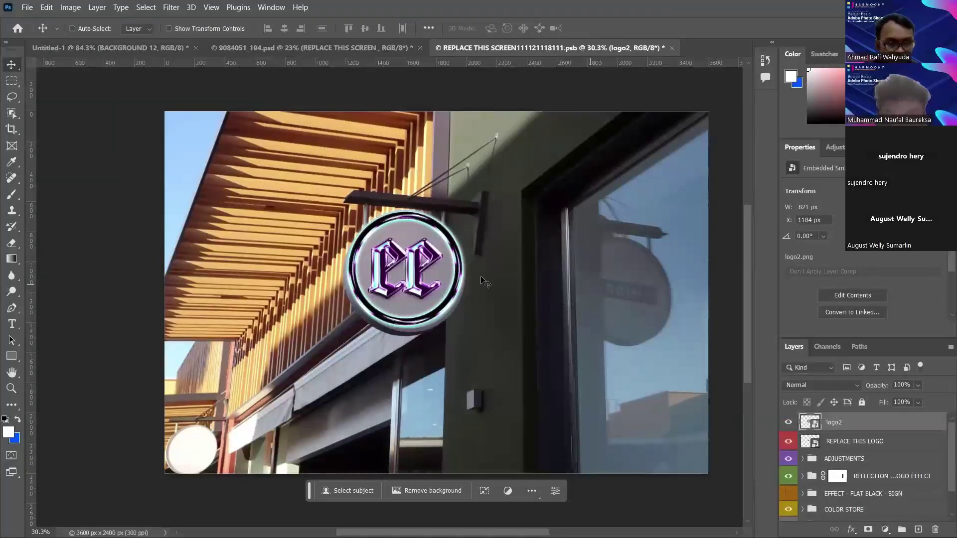
key(ctrl+s)
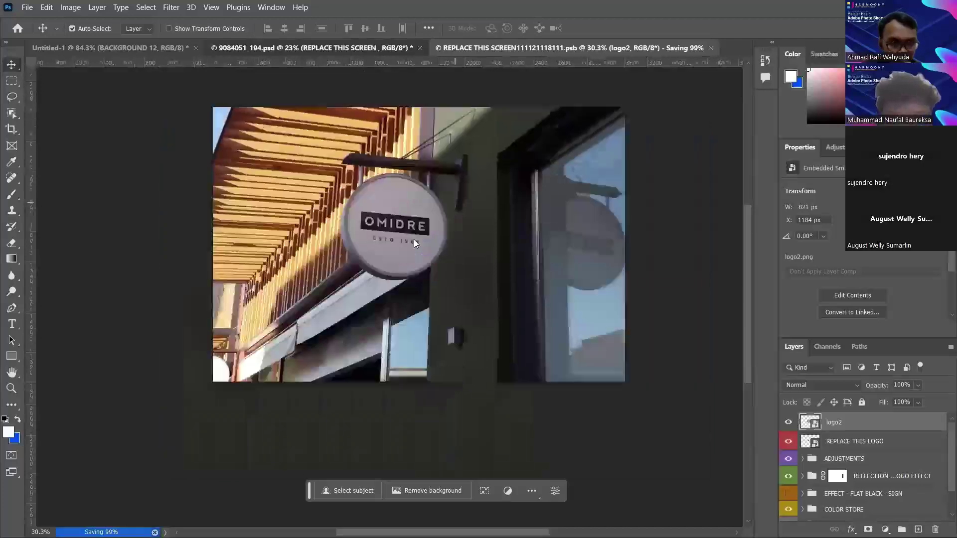
click(399, 48)
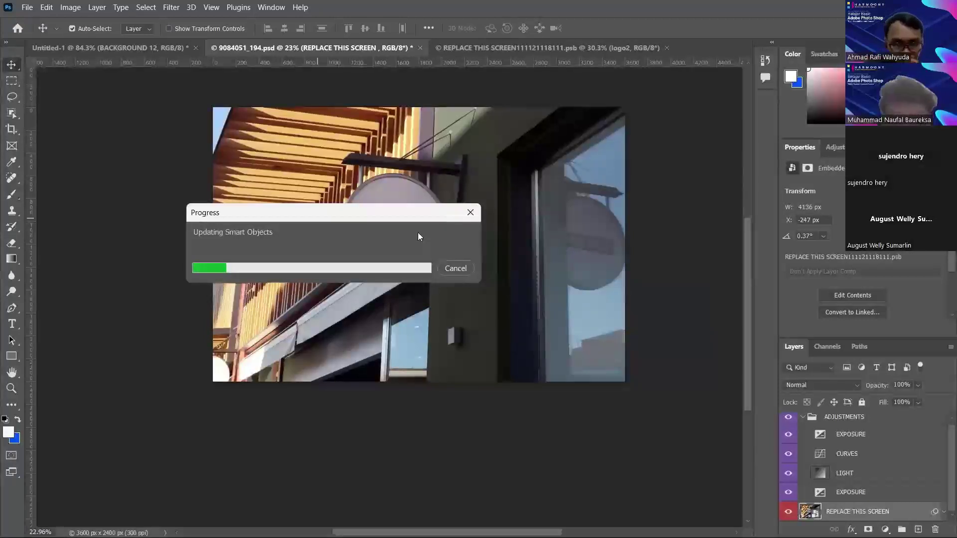
click(499, 52)
click(385, 53)
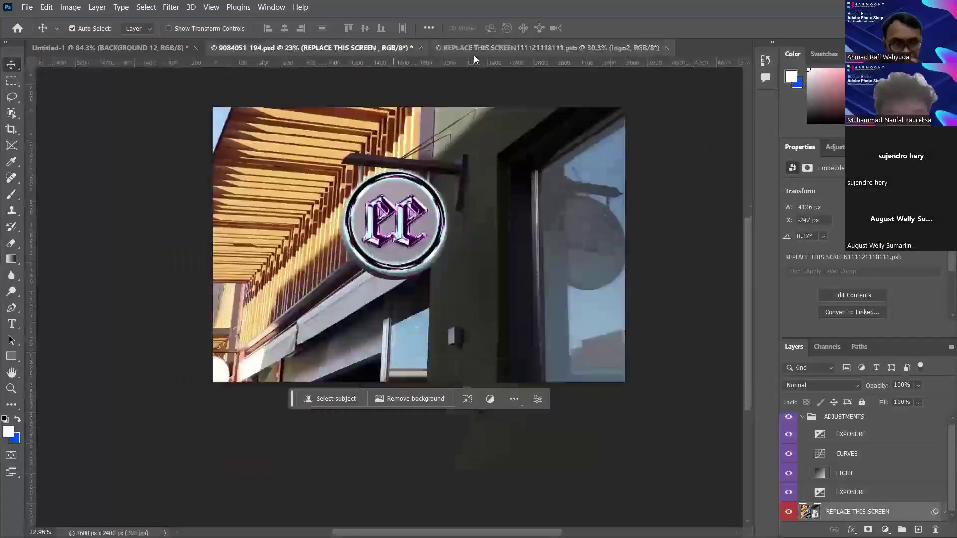
Compare the sign in the smart object document with the 9084051_194.psd mockup, collapse the mockup's ADJUSTMENTS group, and return to the smart object
click(473, 52)
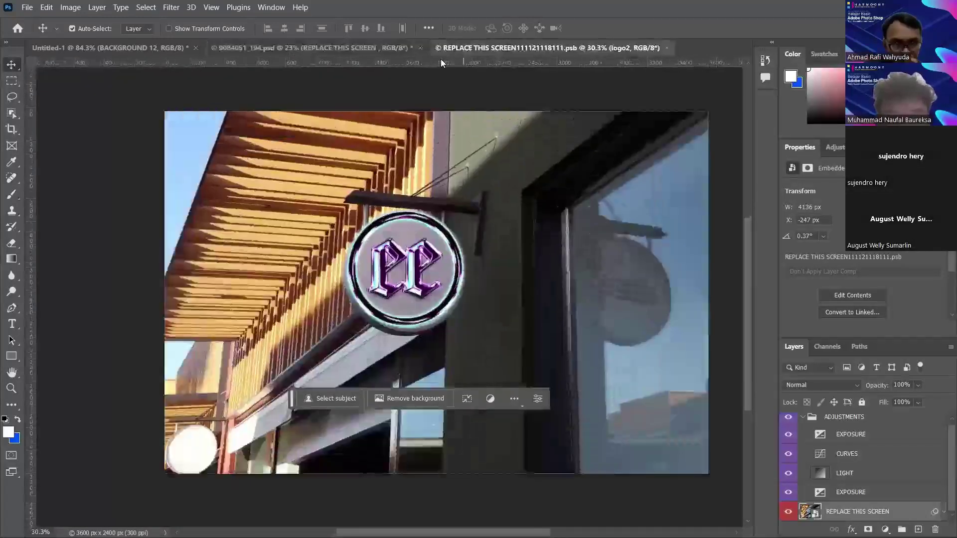
click(313, 52)
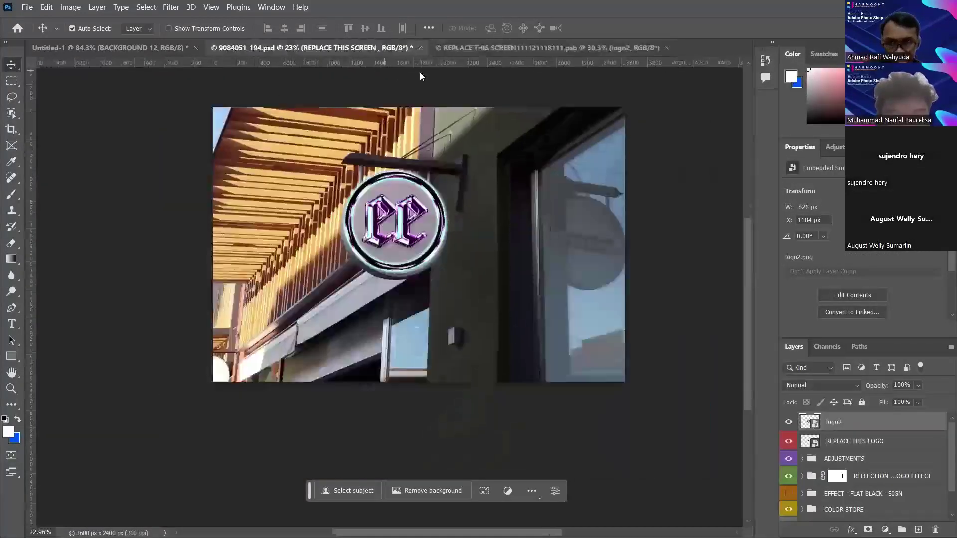
click(528, 52)
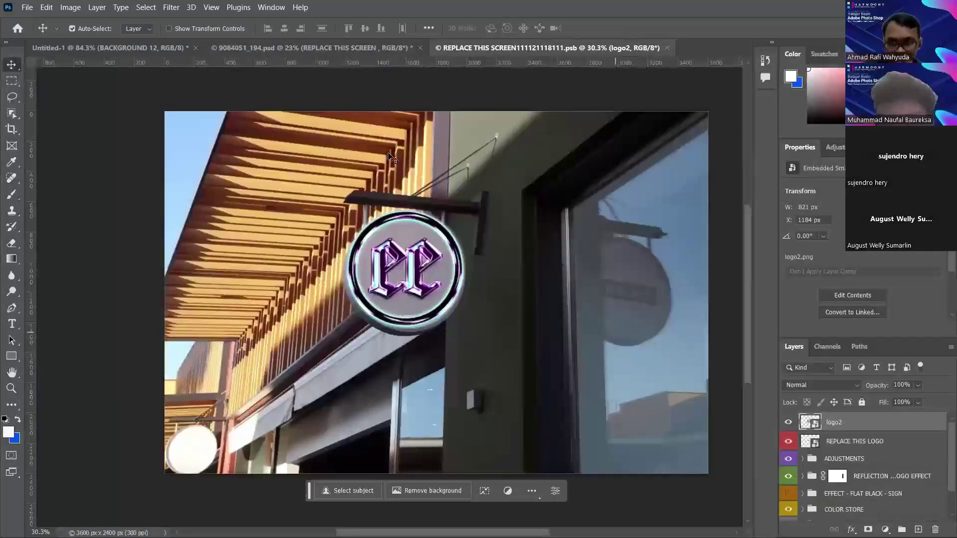
click(310, 52)
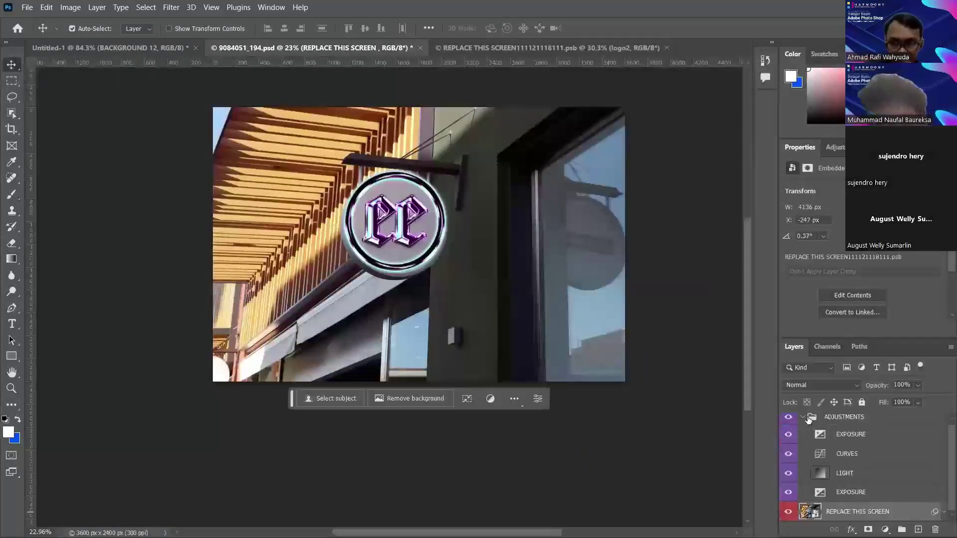
click(802, 419)
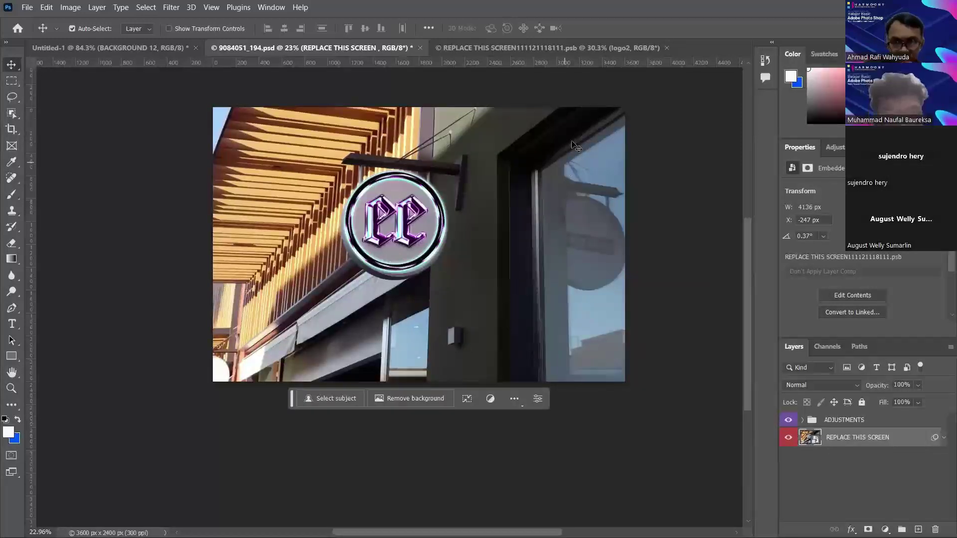
click(623, 47)
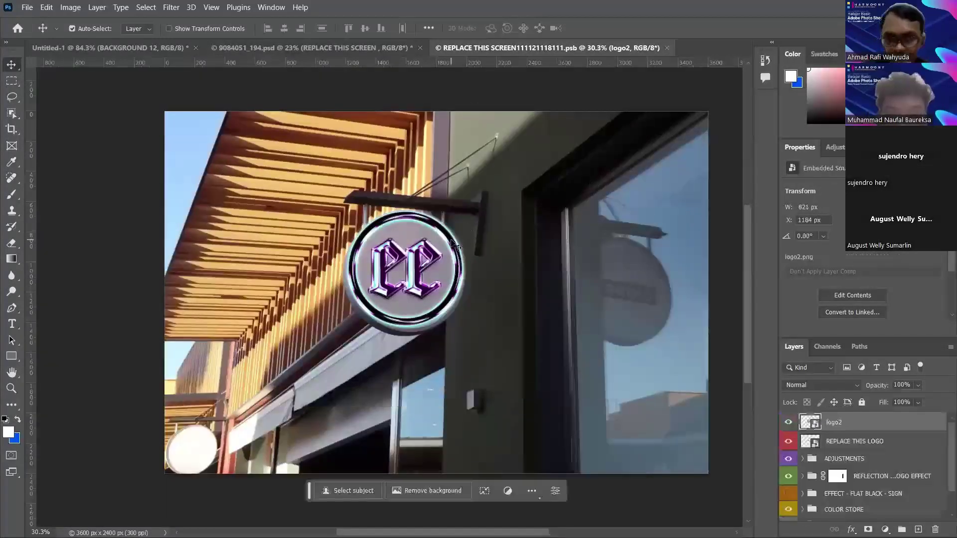